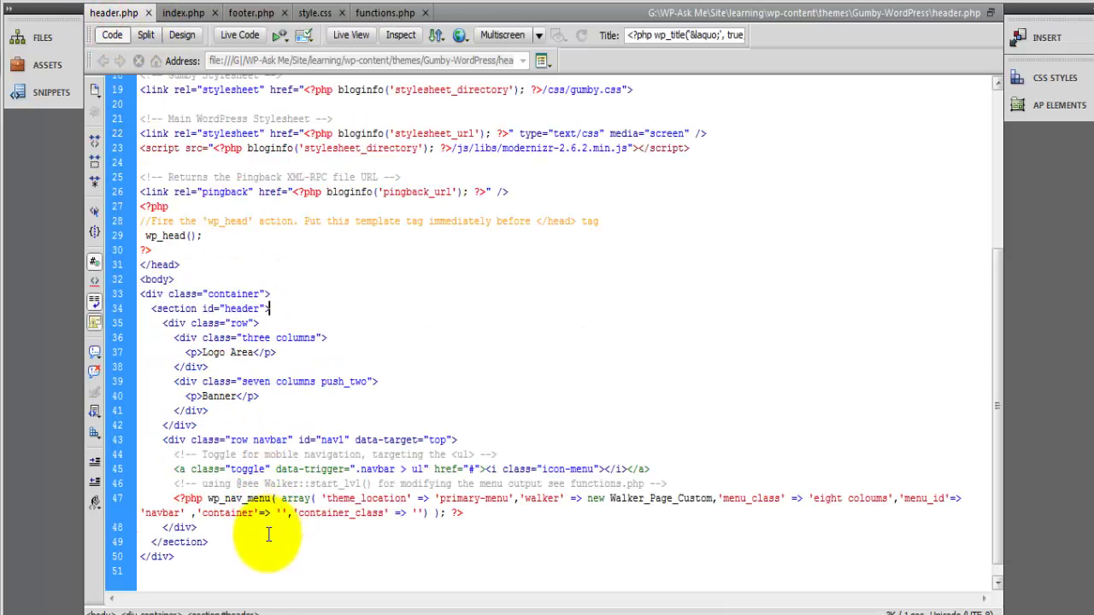
Collapse the code block of the header section in header.php.
left_click_drag(270, 308, 146, 309)
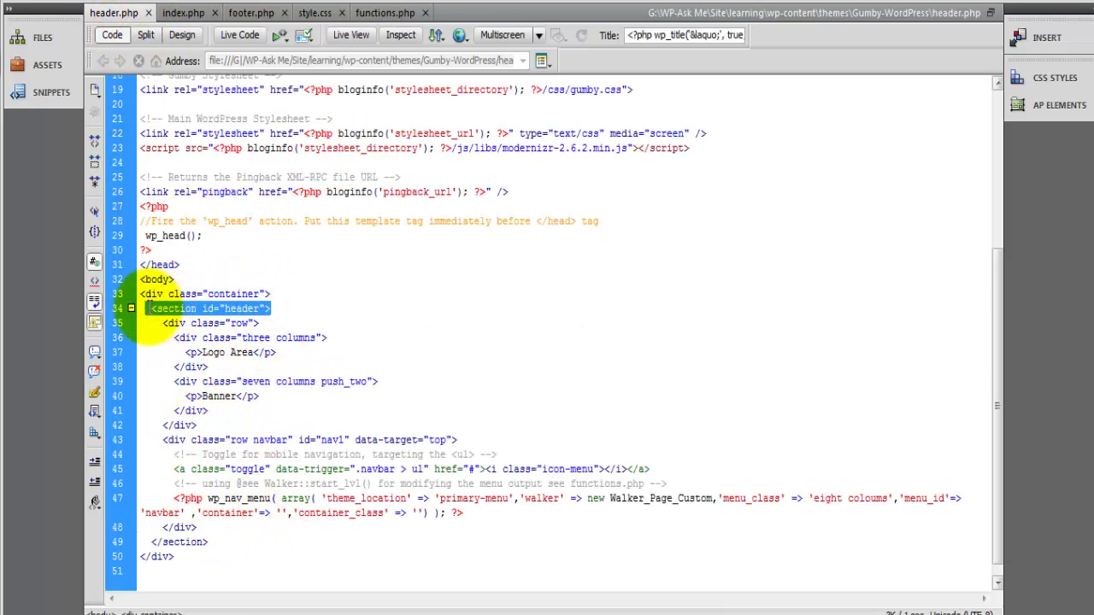
left_click(95, 147)
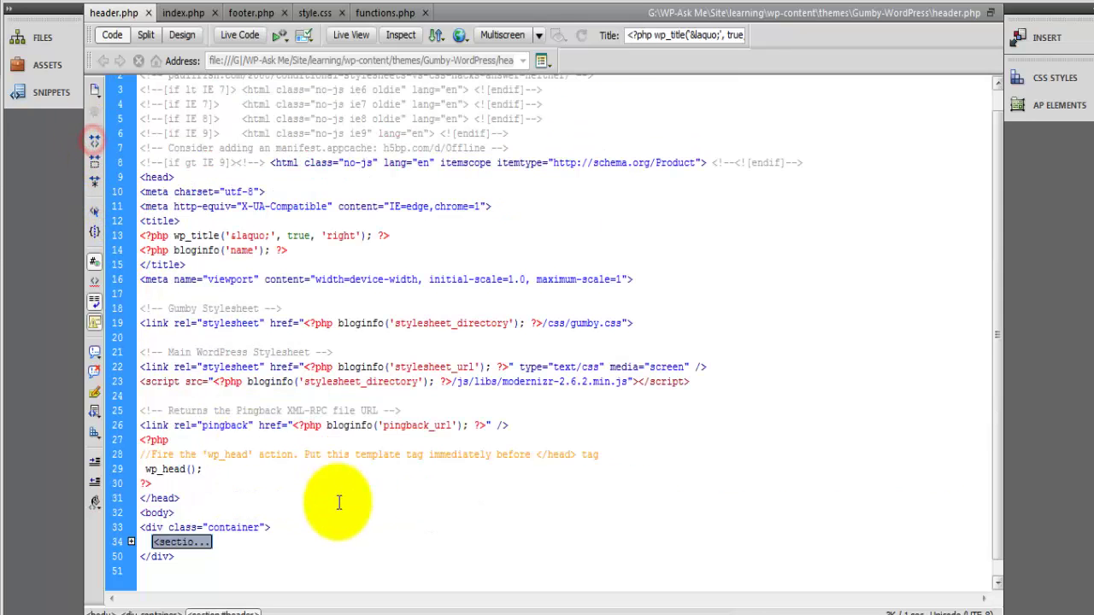
left_click(384, 509)
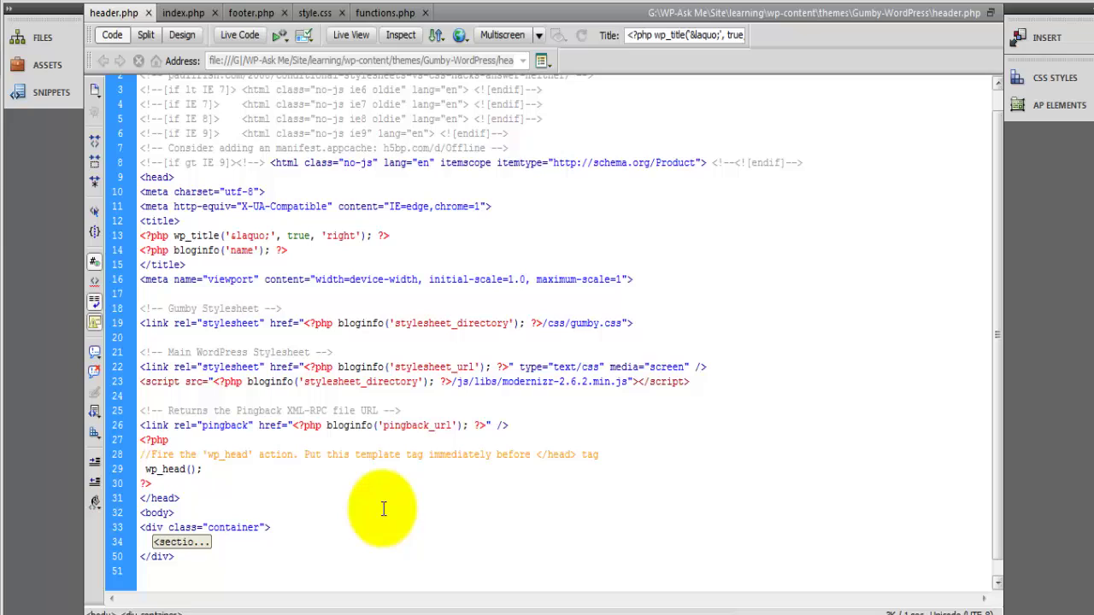
Add a section element with the id "slider" and its closing tag below the collapsed header section, with an empty line inside.
key("Return")
type("<")
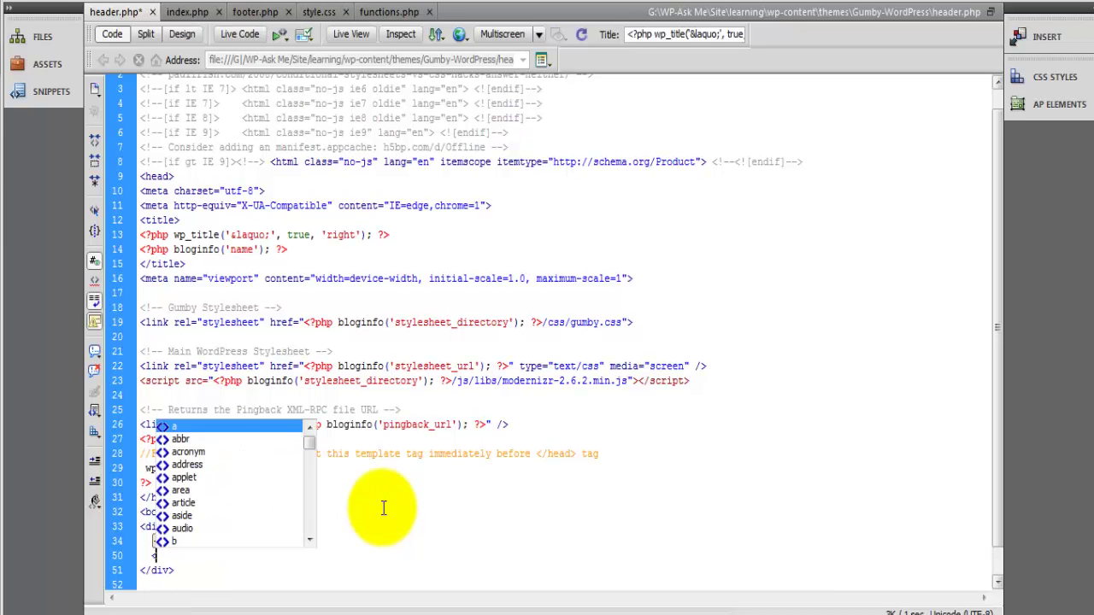
type("secti")
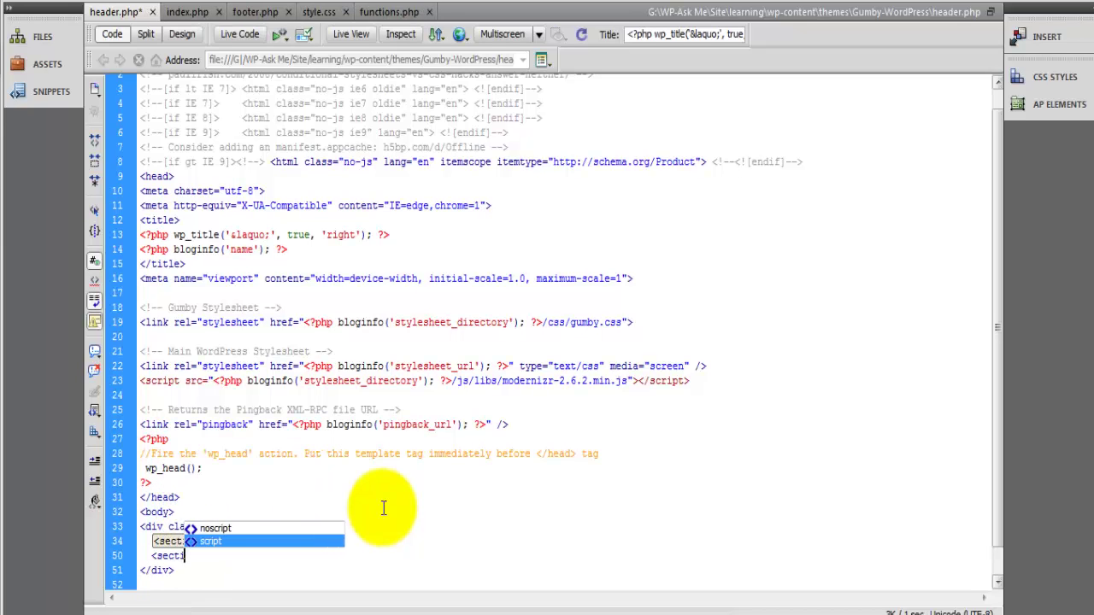
type("on id")
key("Return")
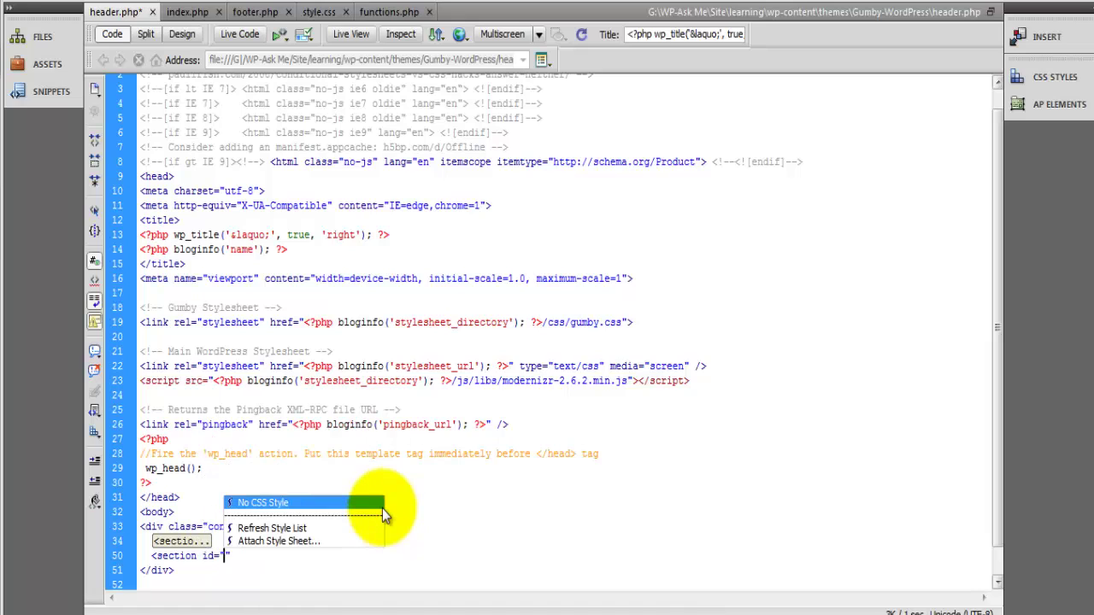
type("slider")
key("Right")
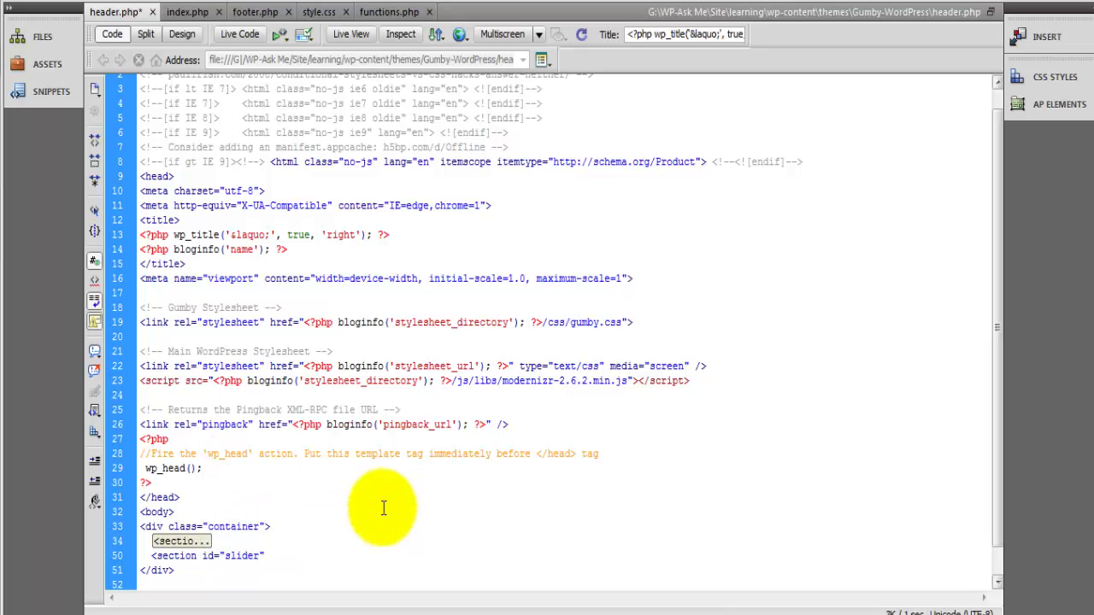
type(">")
key("Return")
type("</section>")
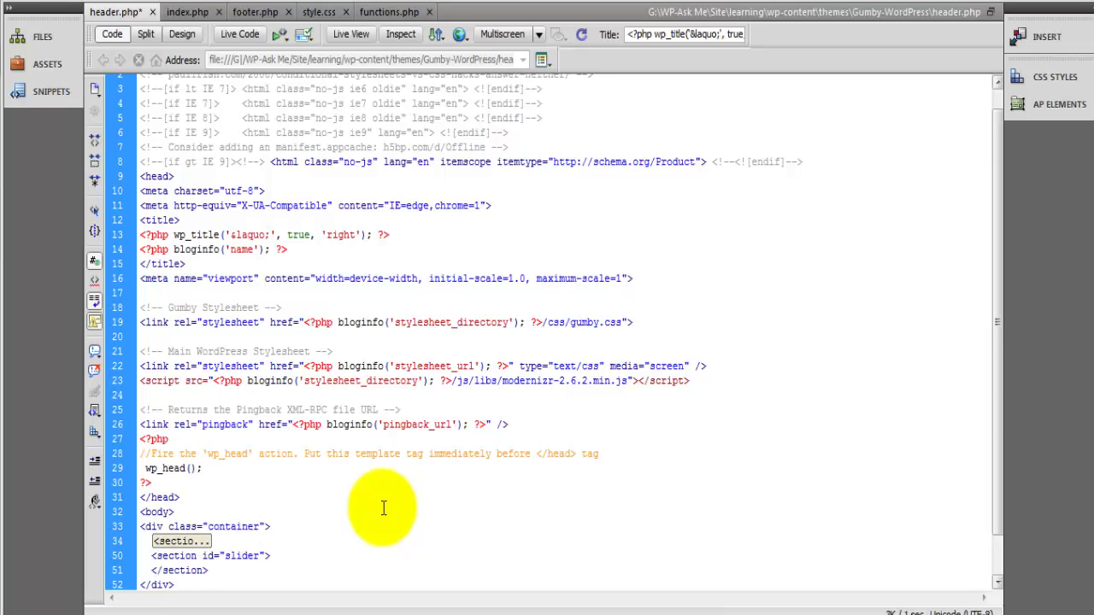
key("Return")
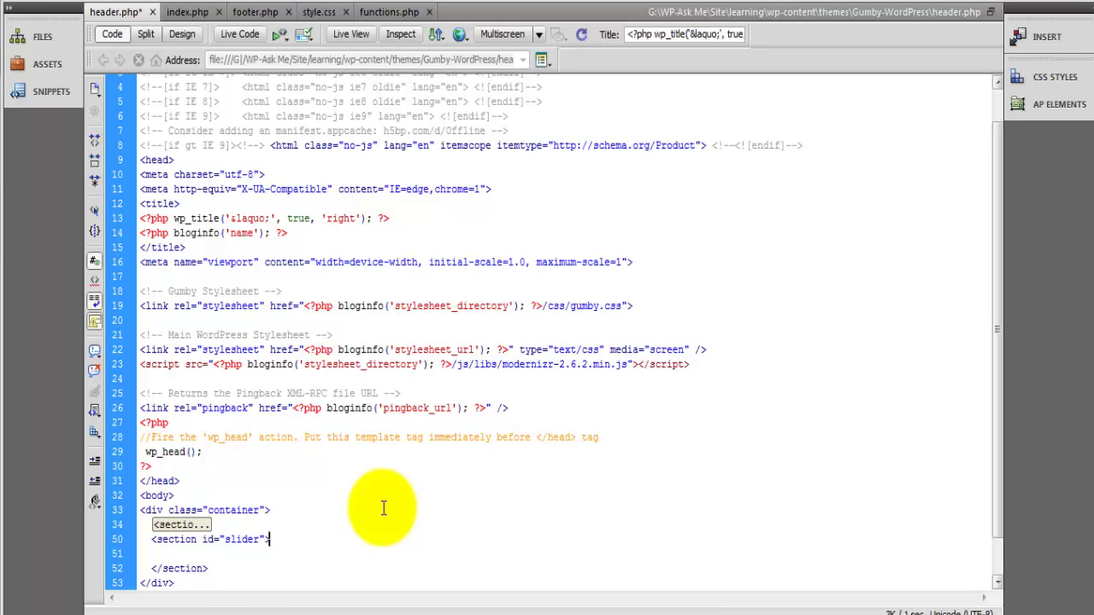
Add the class "row" to the slider section's opening tag and place the cursor inside the section.
type("cla")
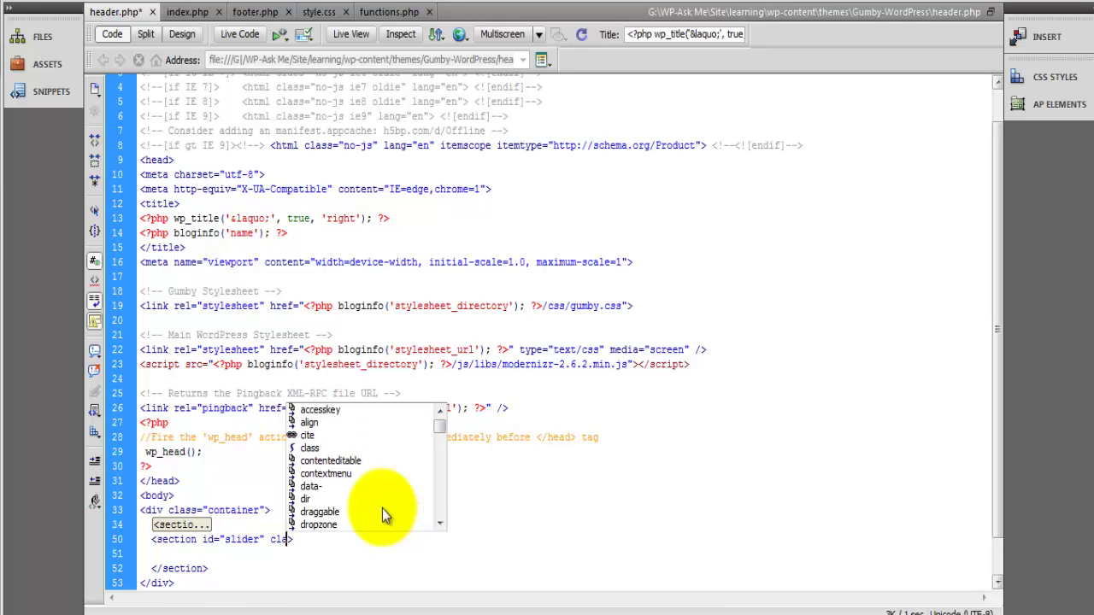
key("Return")
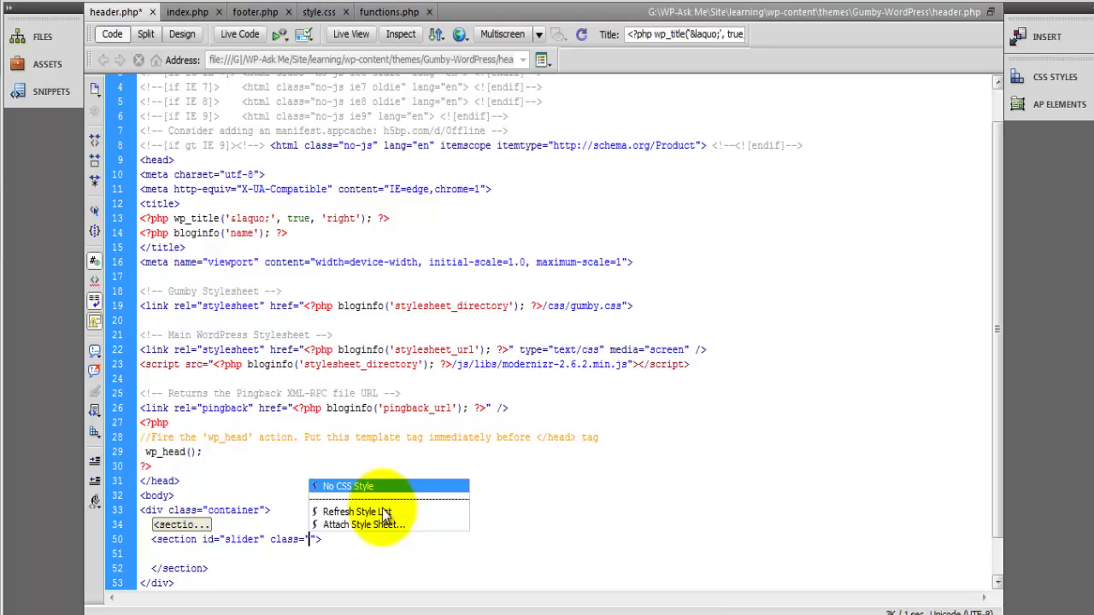
type("row")
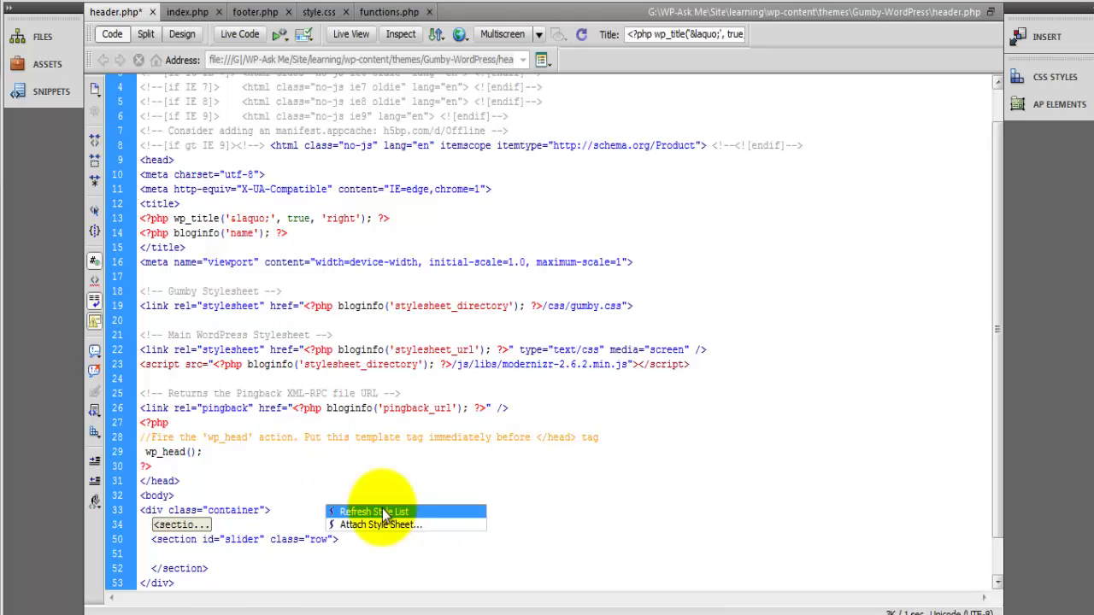
left_click(252, 554)
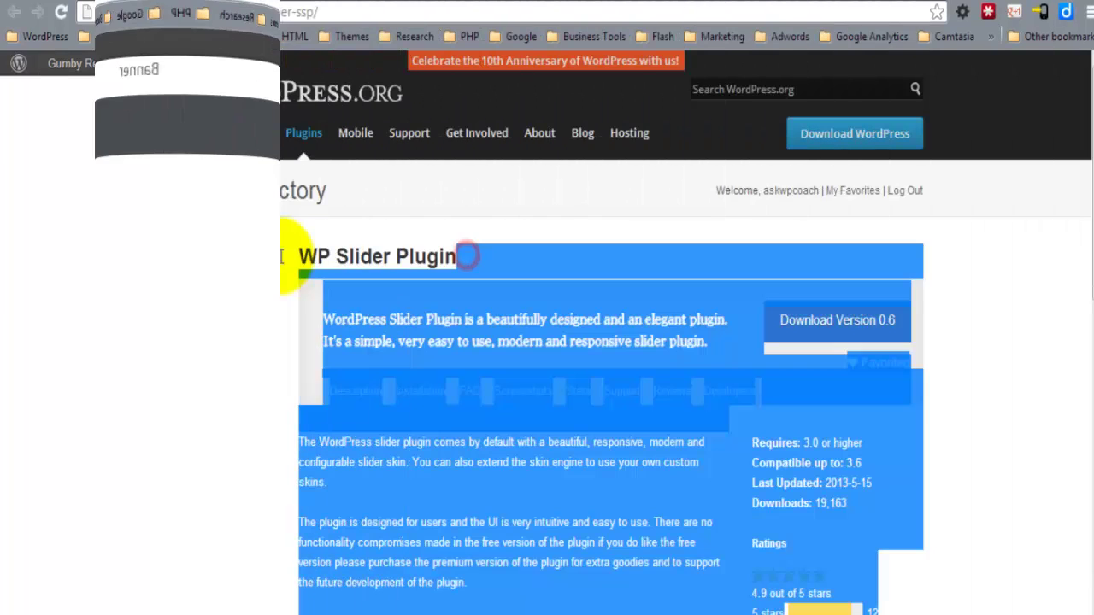
Switch to the browser and copy the plugin name "WP Slider Plugin" from its WordPress.org page.
left_click_drag(464, 256, 295, 257)
right_click(305, 261)
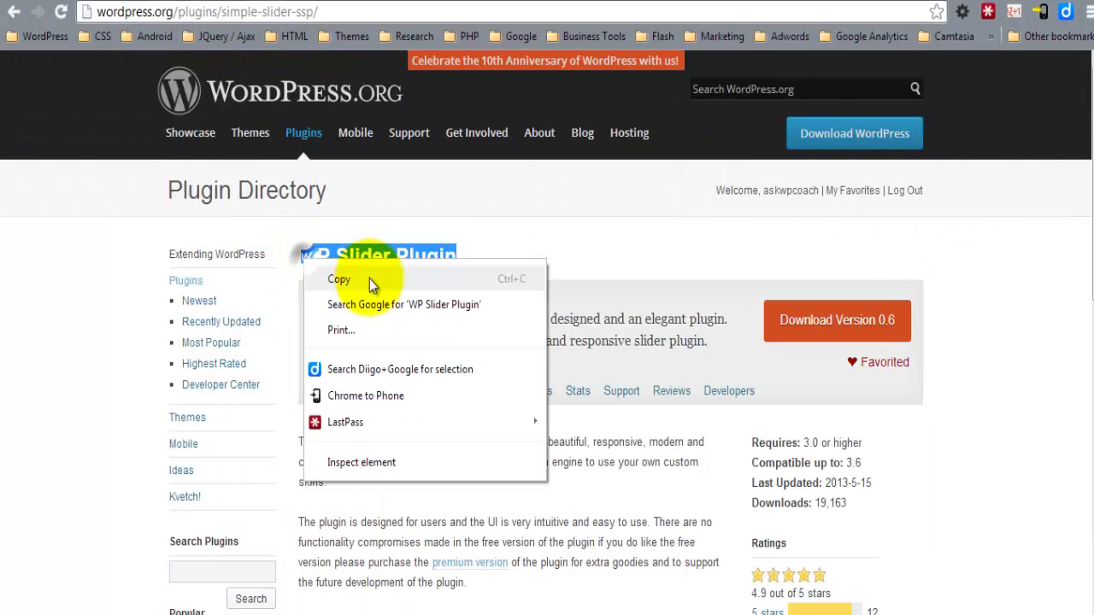
left_click(367, 277)
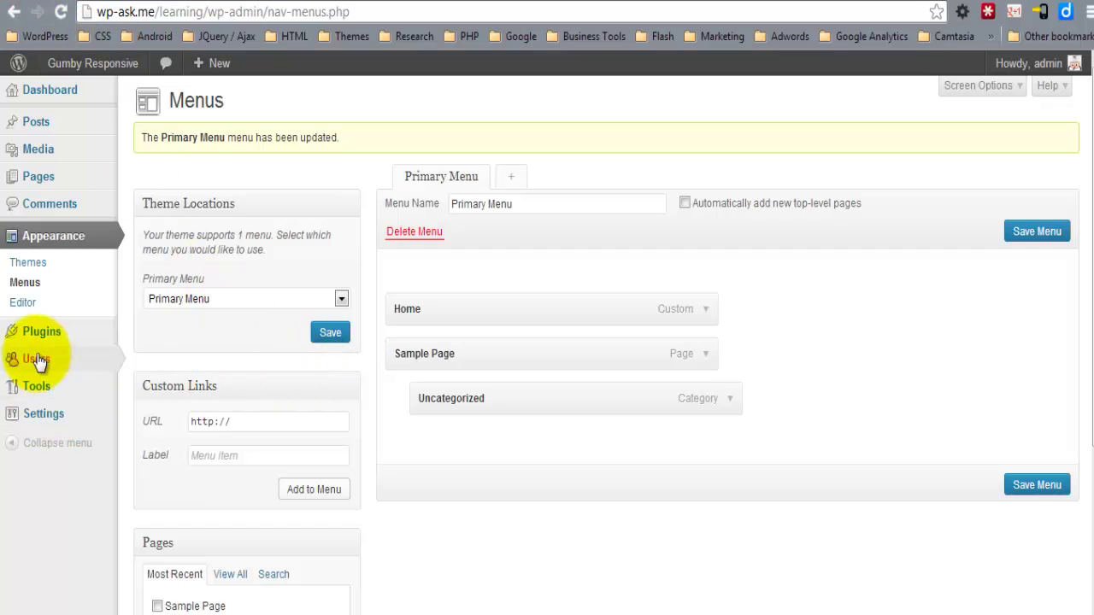
Search for "WP Slider Plugin" in the WordPress site's plugin installer.
mouse_move(73, 332)
left_click(159, 354)
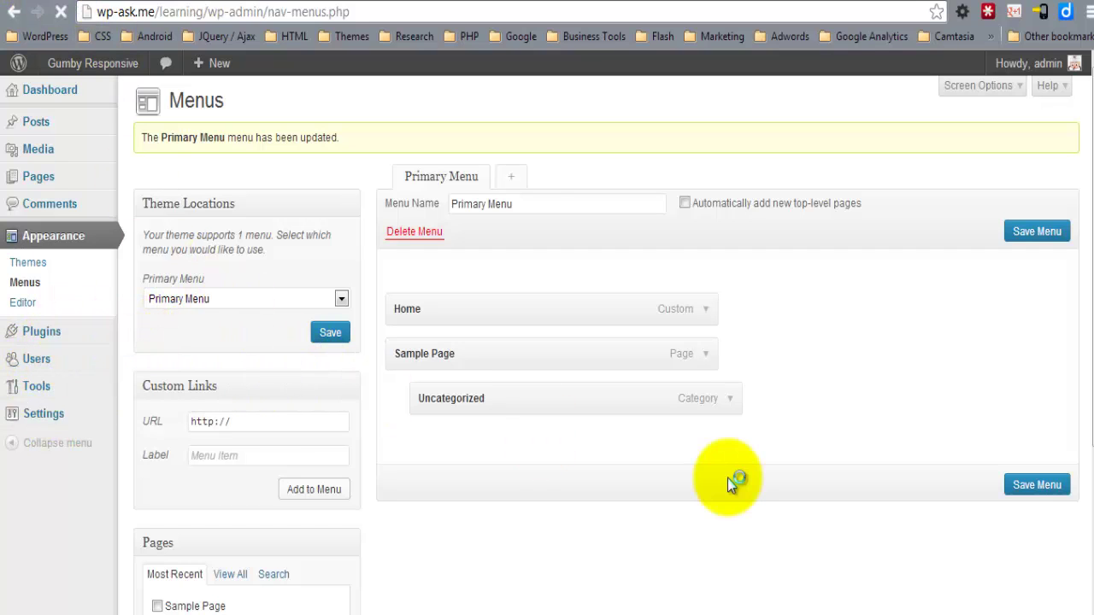
key("ctrl+v")
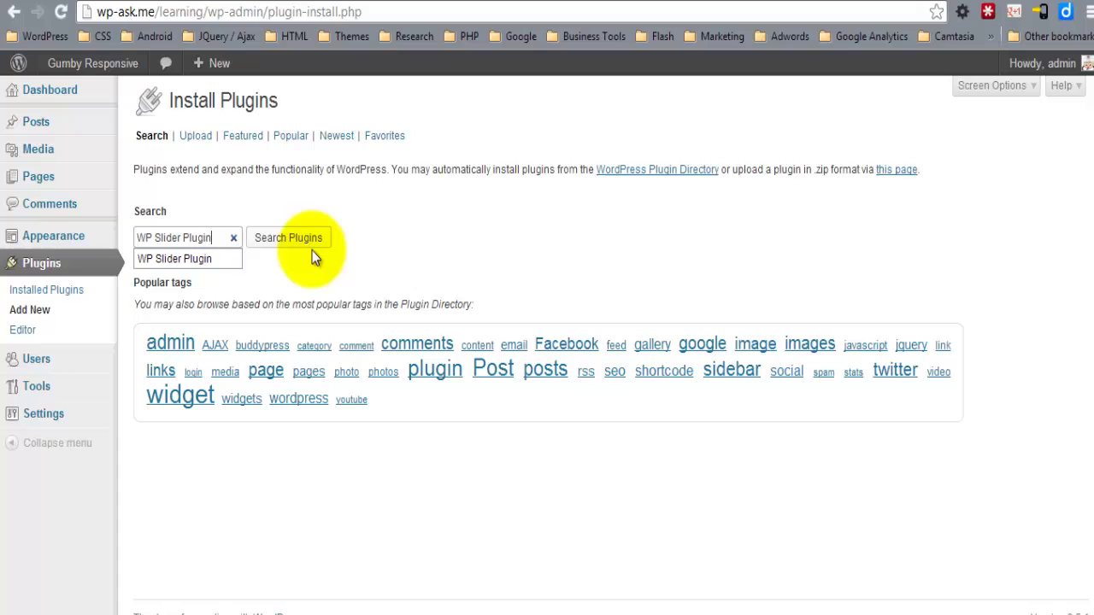
left_click(309, 243)
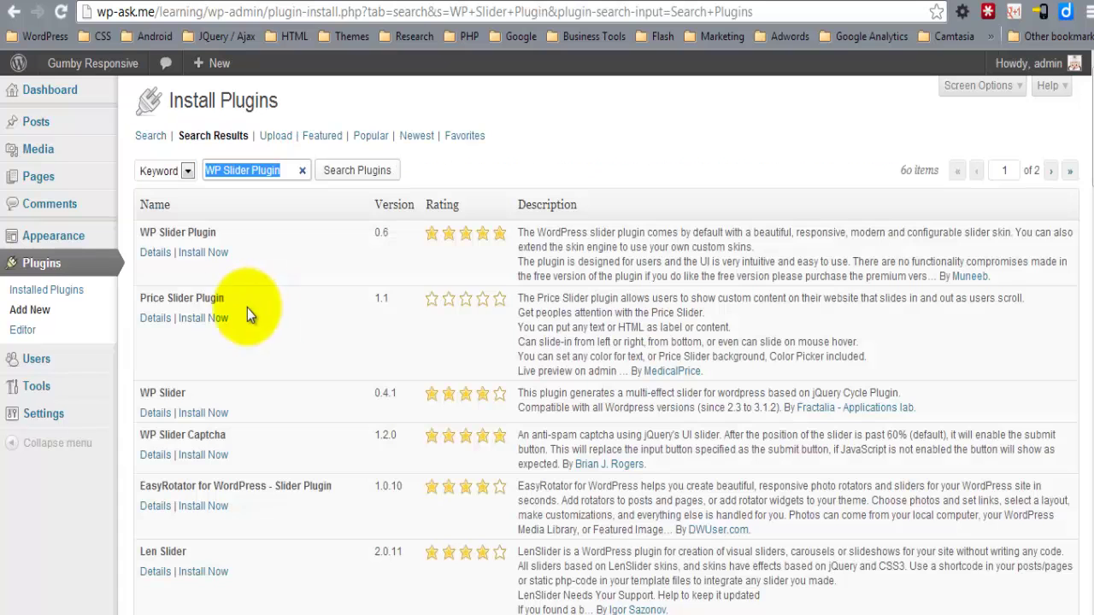
Install WP Slider Plugin version 0.6 and activate it.
left_click(203, 252)
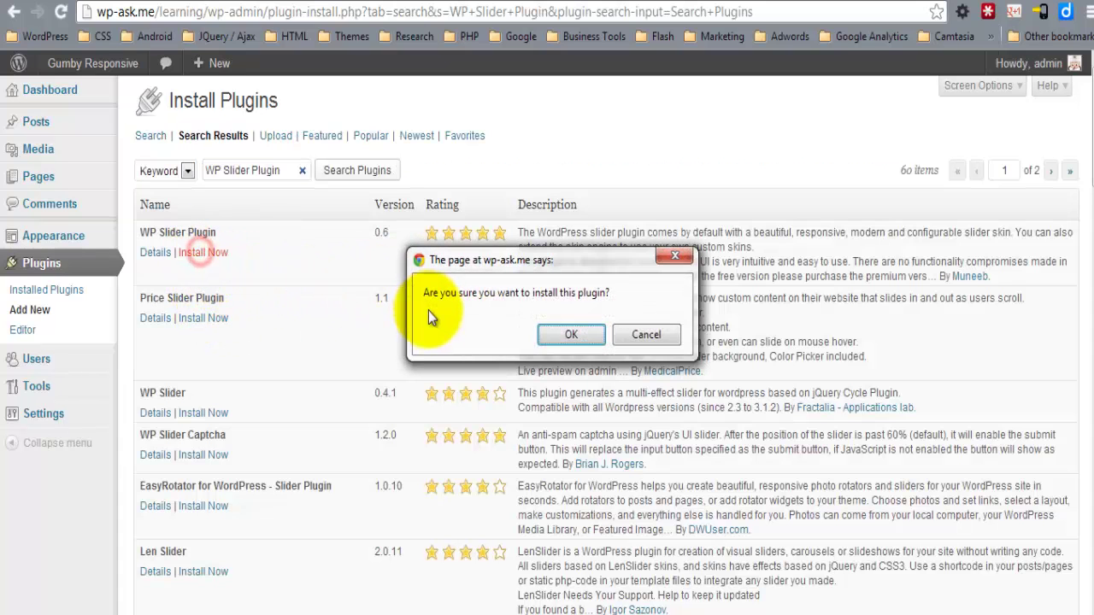
left_click(547, 334)
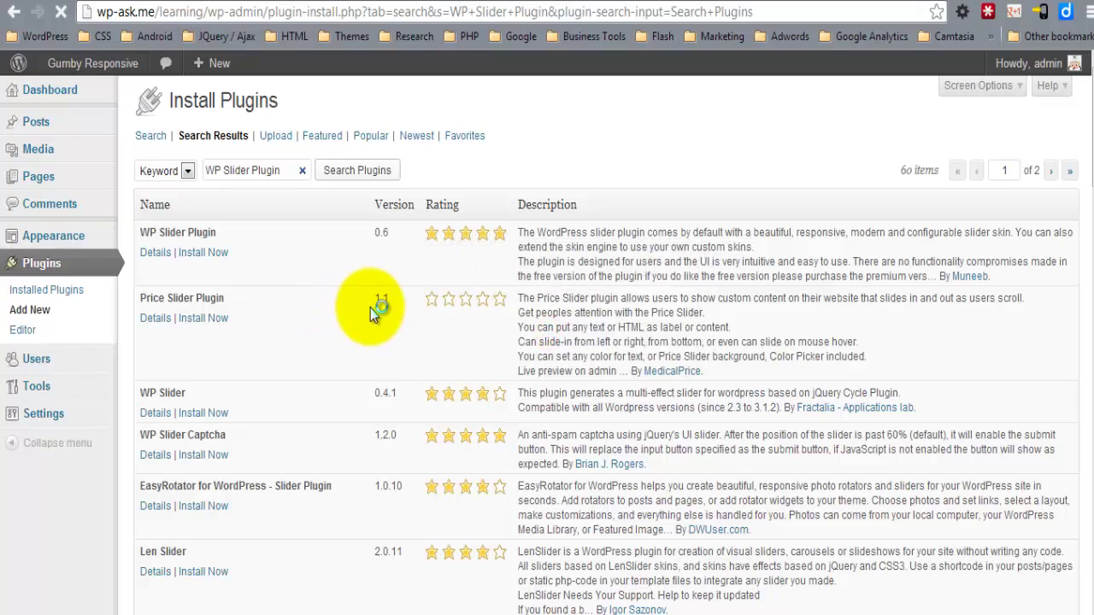
left_click(163, 236)
Start a new slider in WP Slider and title it "Home Page".
left_click(44, 231)
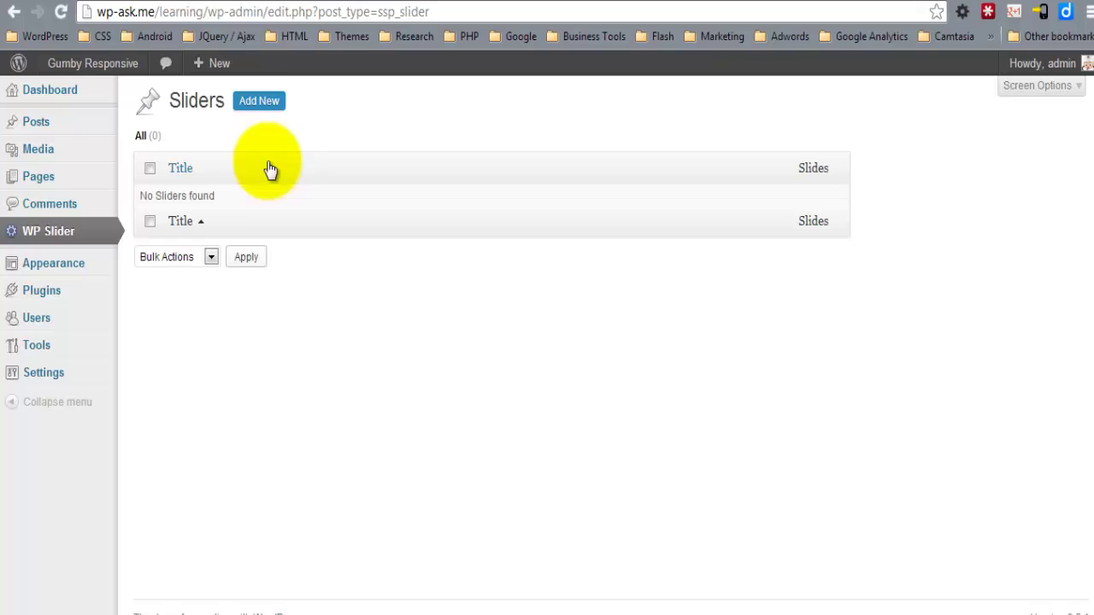
left_click(259, 102)
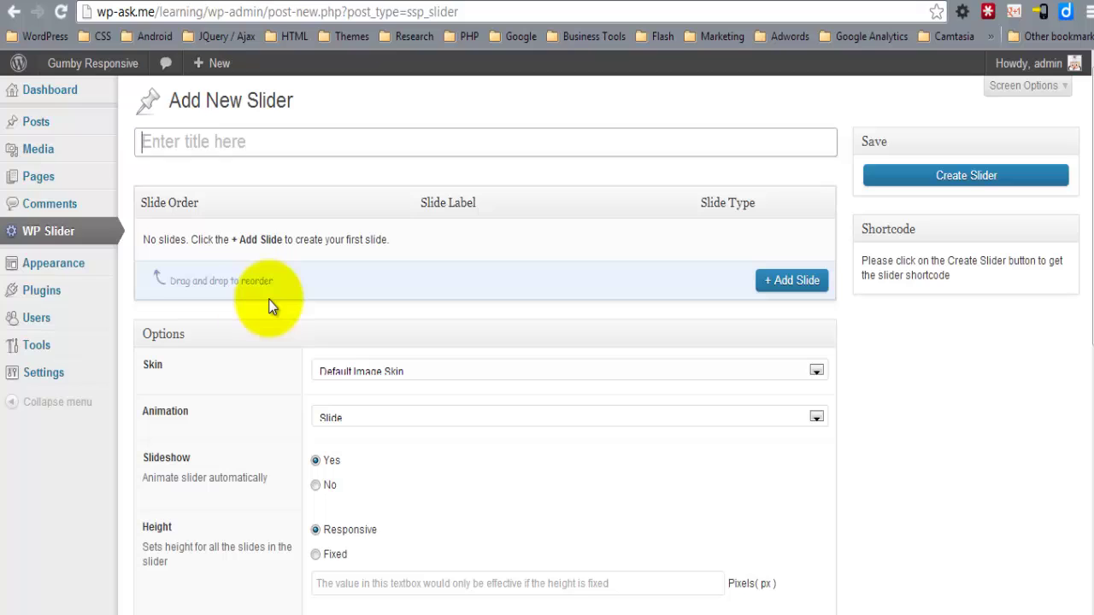
type("HO")
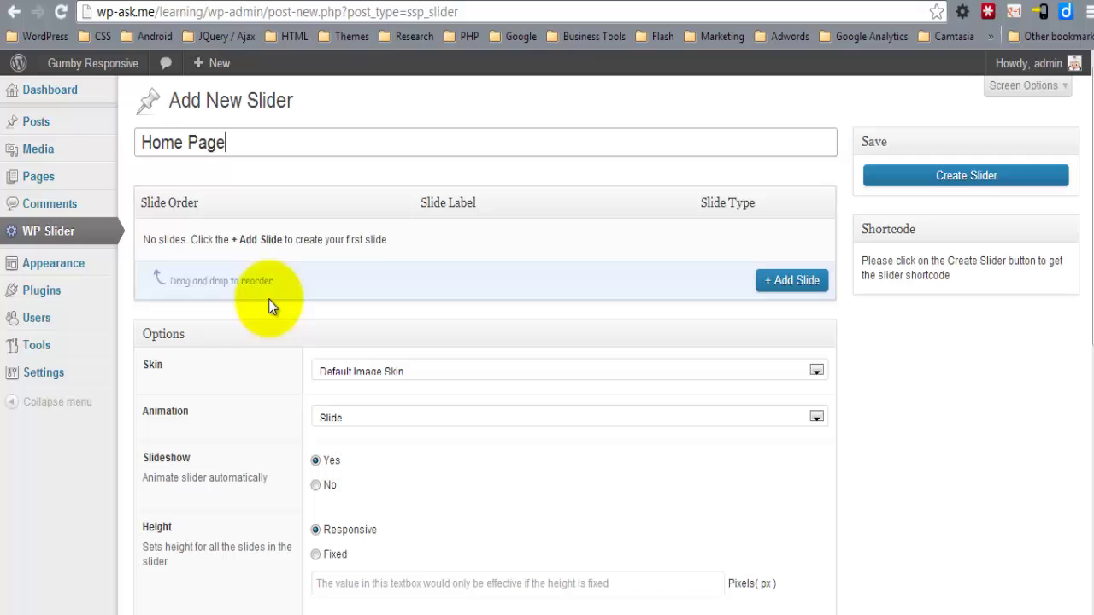
Add a first slide to the Home Page slider and label it "slide-1".
left_click(524, 265)
left_click(765, 280)
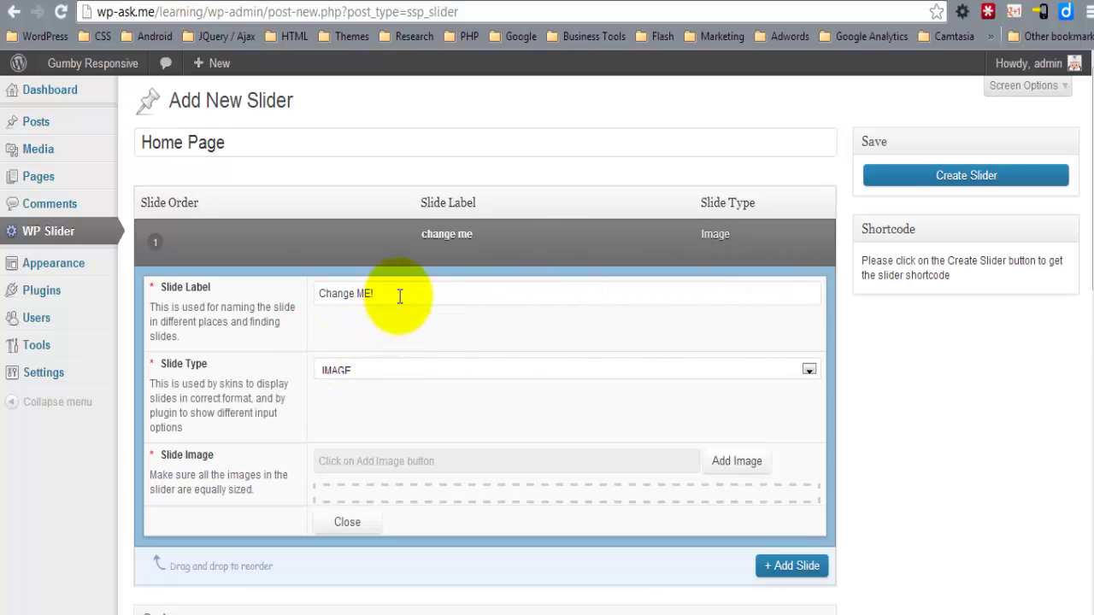
left_click(400, 296)
type("Slid")
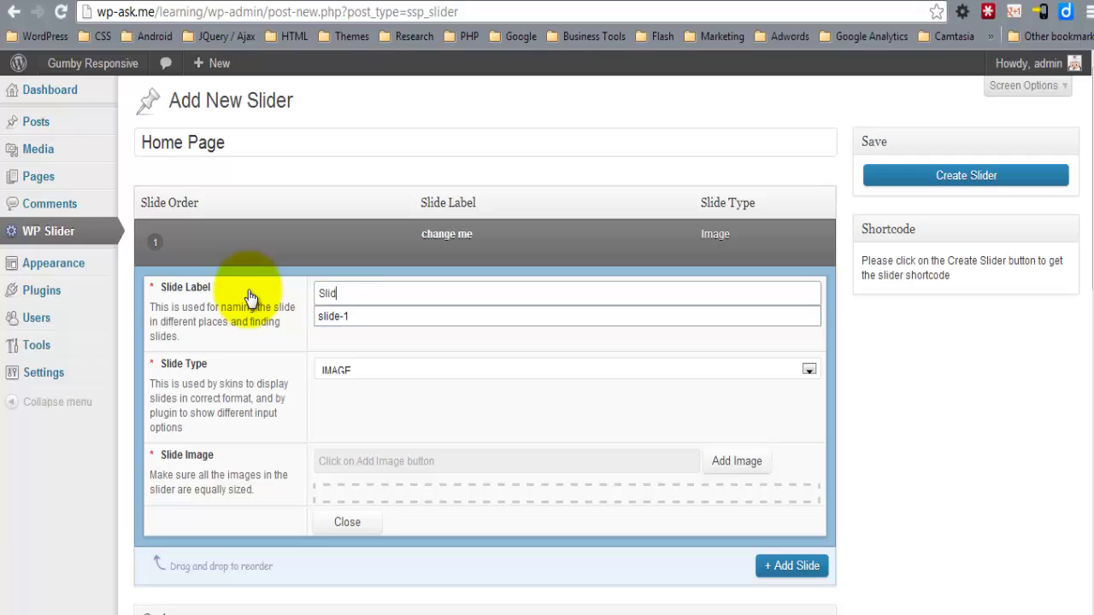
type("e")
key("Down")
key("Return")
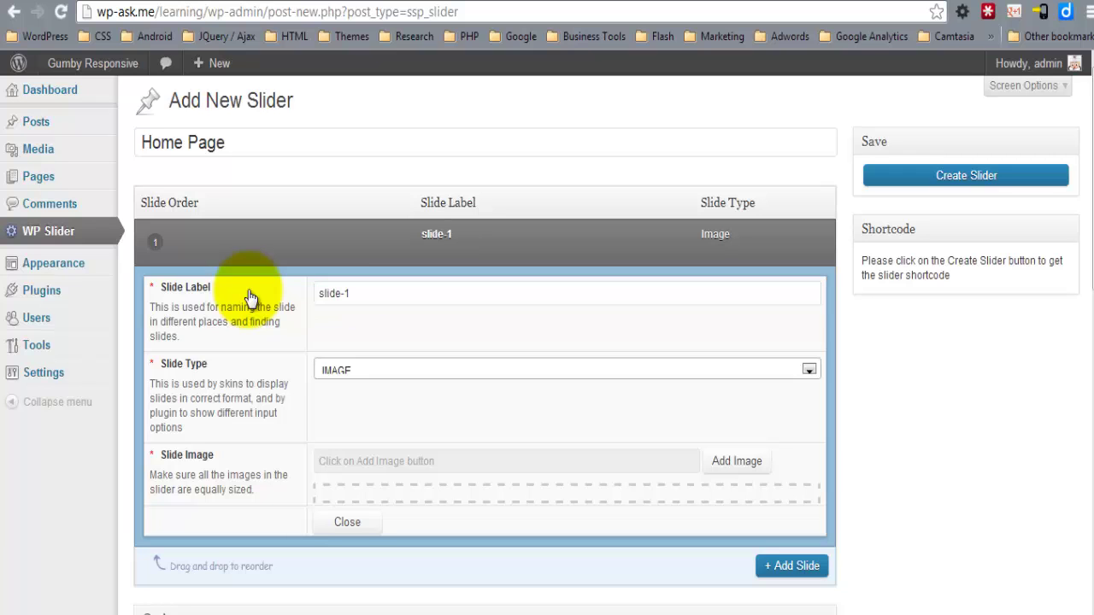
Upload 241.jpg from the Post Images folder as the image for slide-1.
left_click(728, 457)
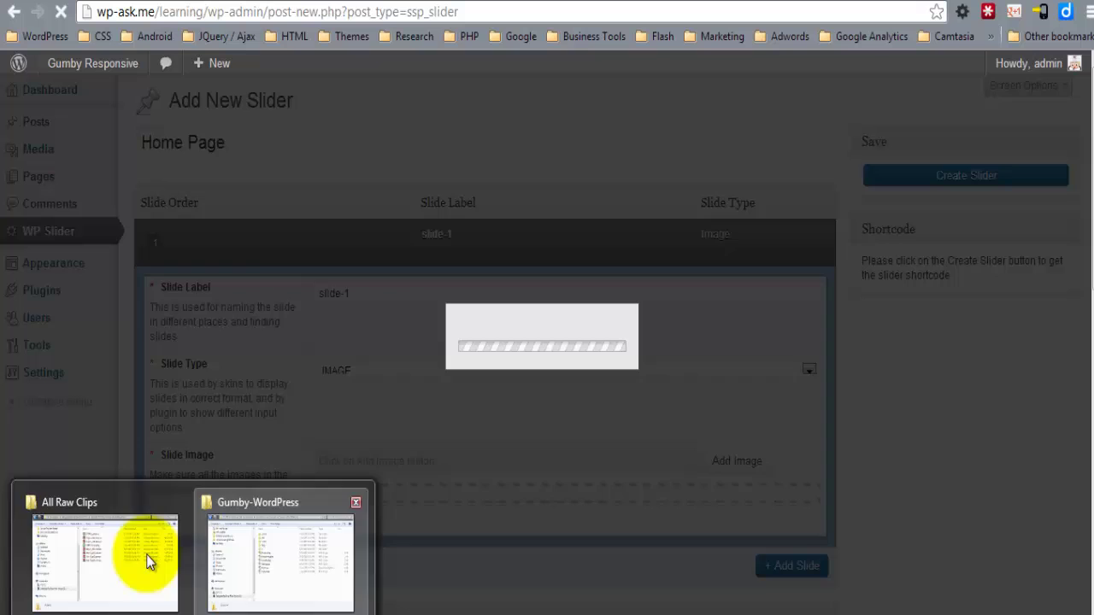
left_click(138, 556)
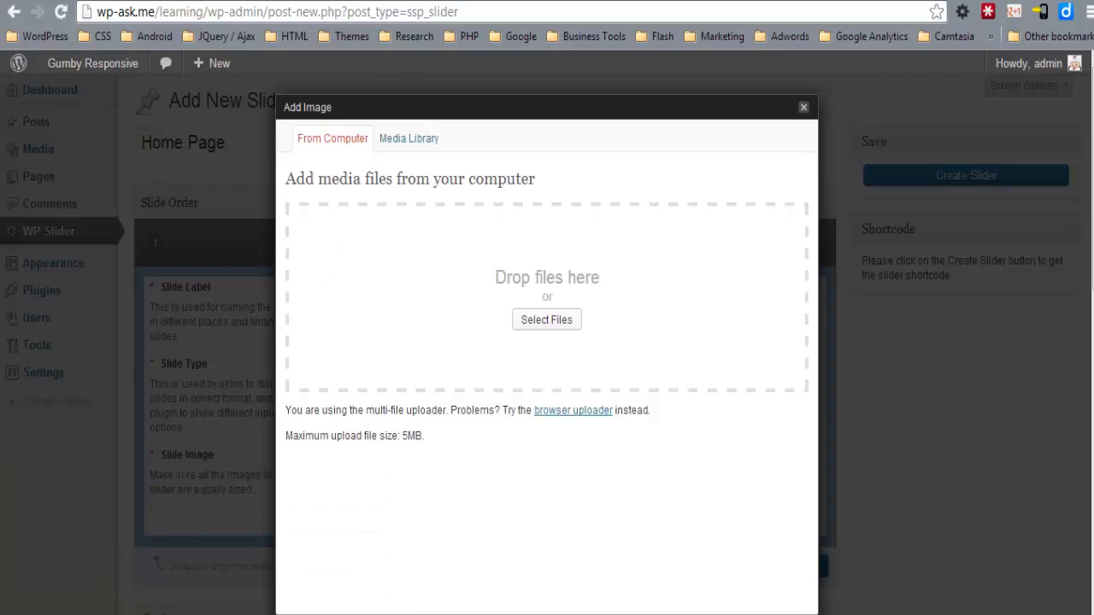
left_click_drag(432, 239, 475, 397)
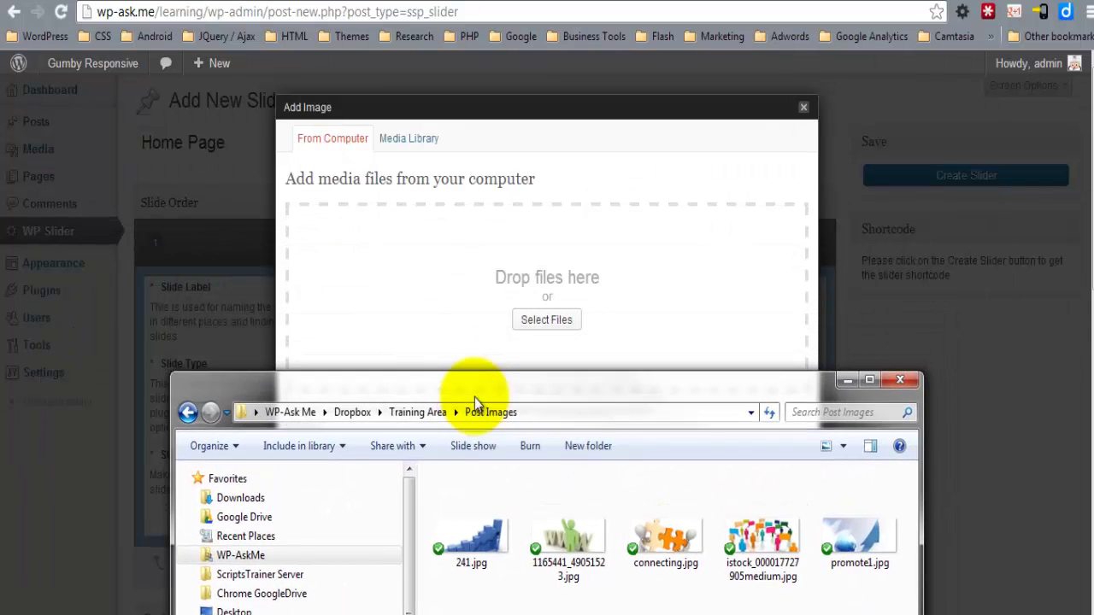
left_click_drag(464, 537, 484, 325)
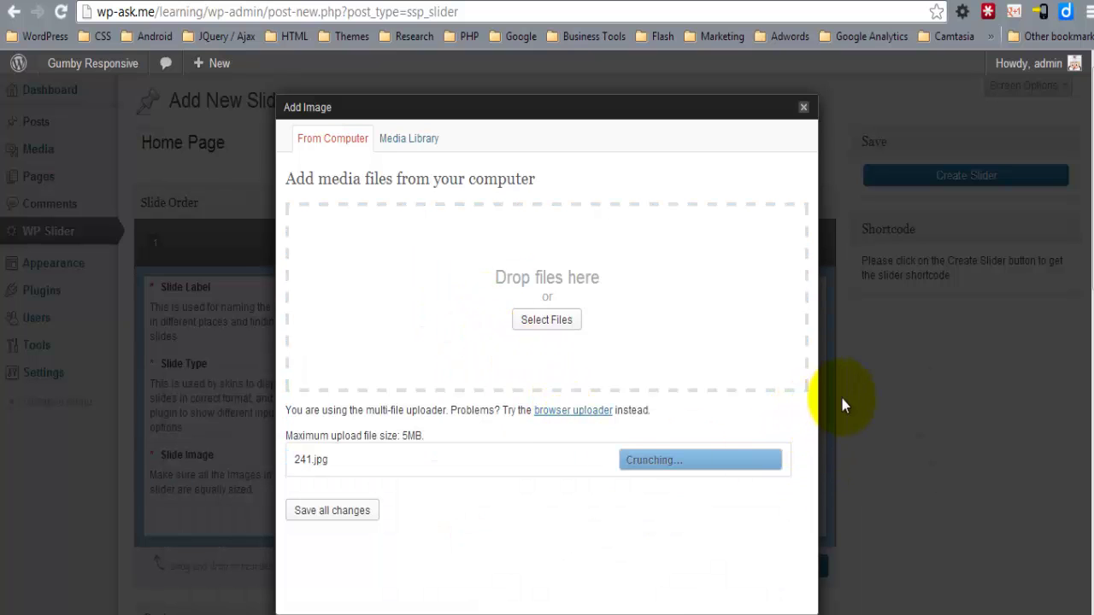
Insert the uploaded 241 image into slide-1 at Full Size (960 × 400).
scroll(755, 401, "down", 4)
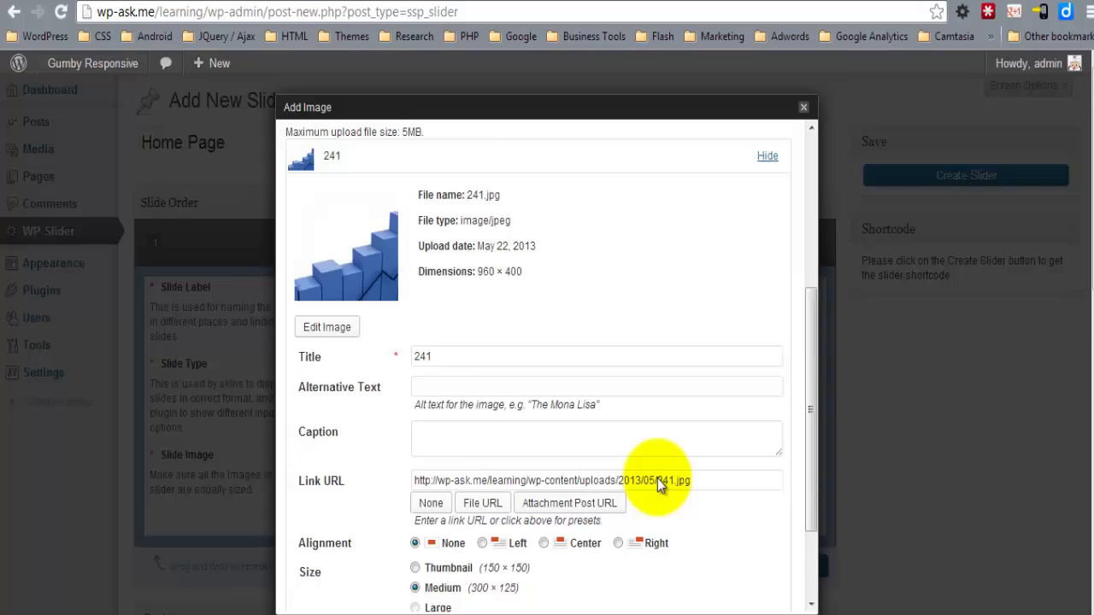
scroll(657, 479, "down", 3)
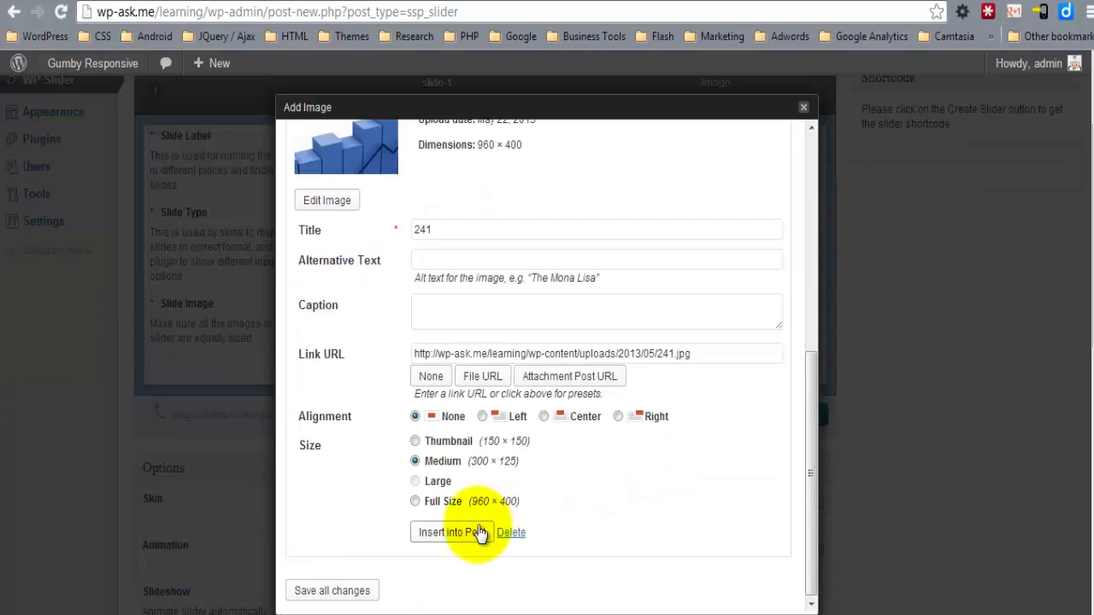
left_click(436, 503)
left_click(440, 530)
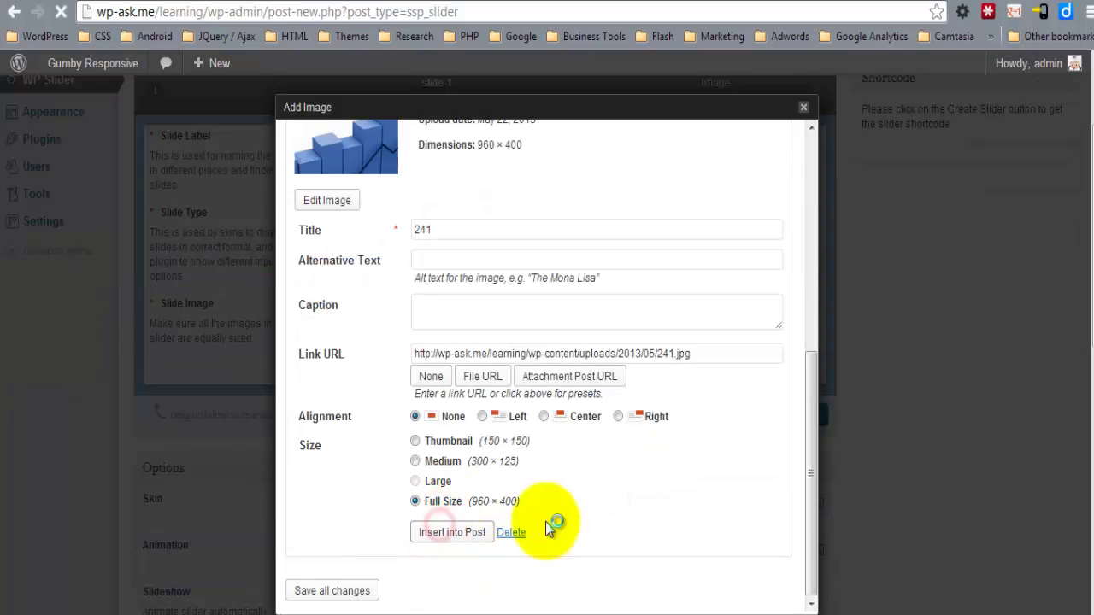
Add a second slide to the Home Page slider.
scroll(846, 441, "down", 3)
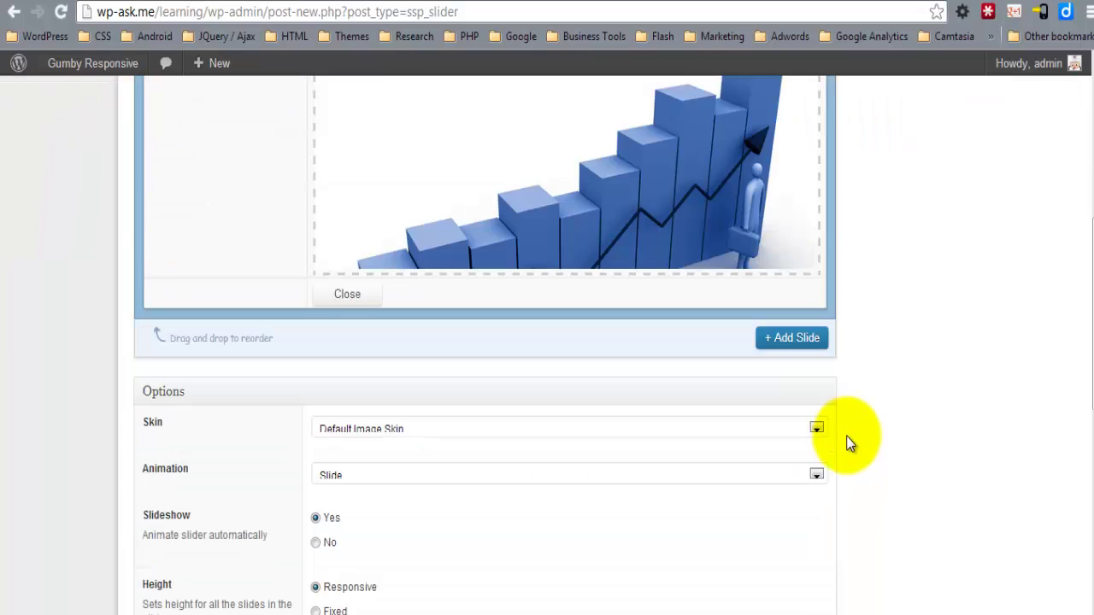
left_click(769, 342)
scroll(747, 379, "down", 2)
scroll(601, 440, "down", 2)
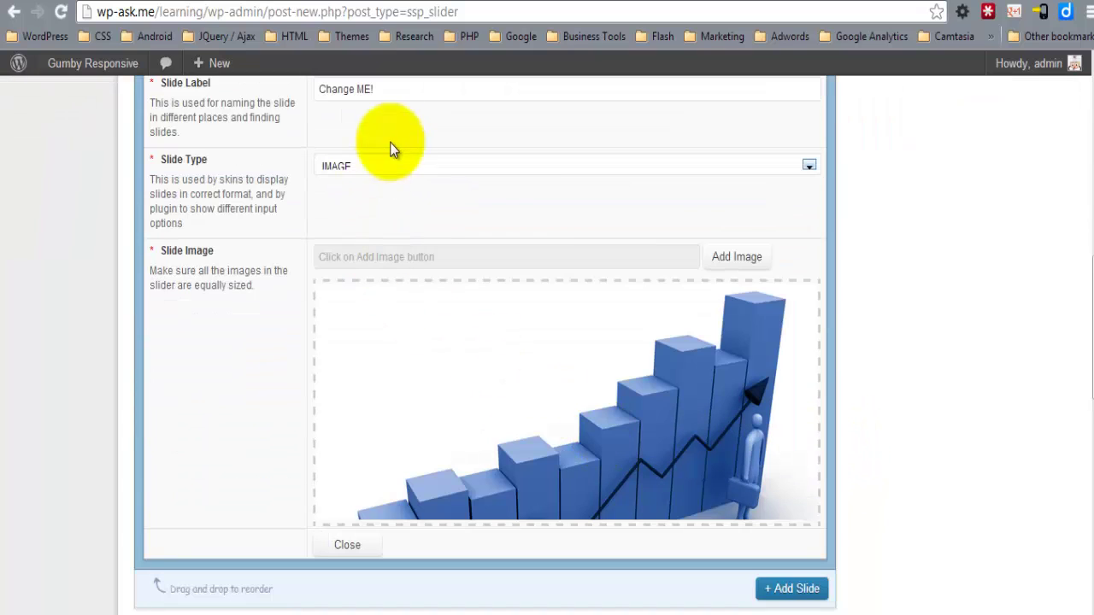
Label the second slide of the Home Page slider "slide-2".
triple_click(411, 91)
type("s")
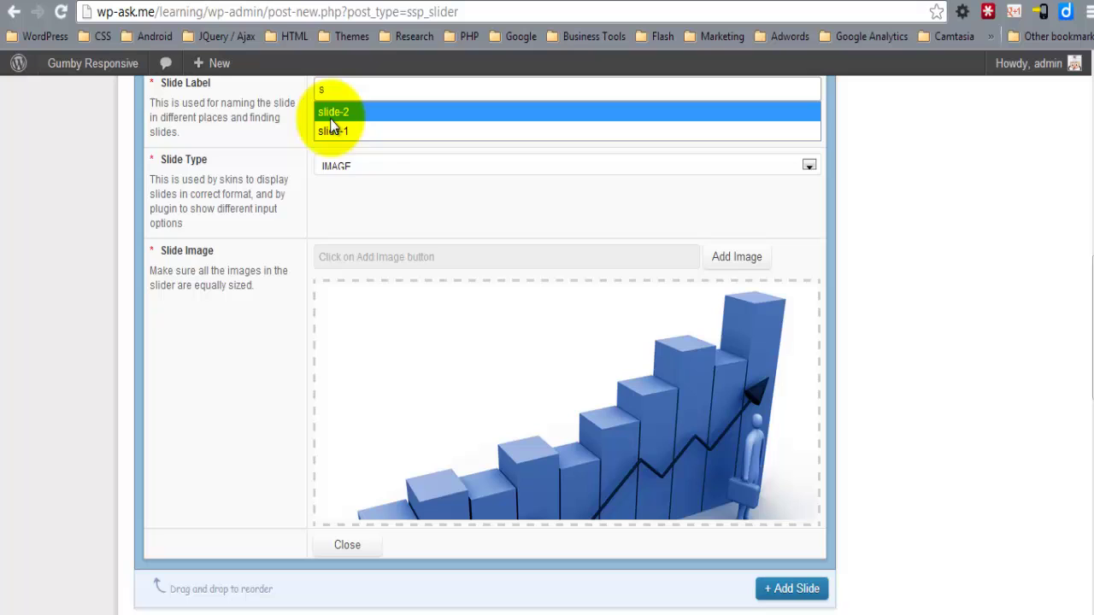
left_click(329, 112)
Upload 1165441_49051523.jpg from the computer as the image for slide-2.
scroll(735, 401, "up", 2)
left_click(752, 418)
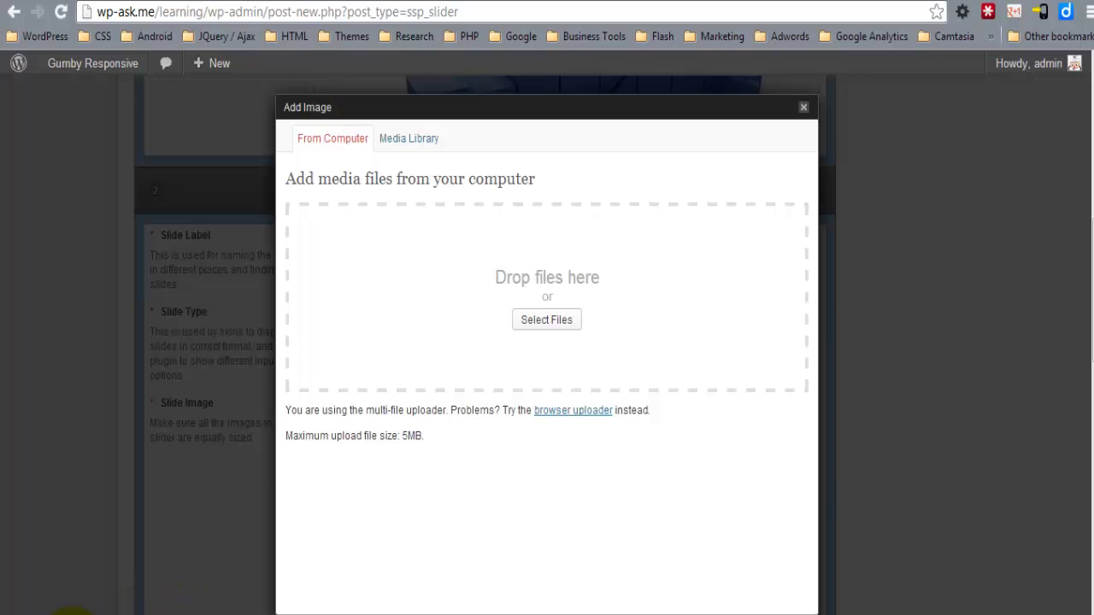
mouse_move(140, 598)
left_click(141, 572)
left_click_drag(569, 534, 553, 307)
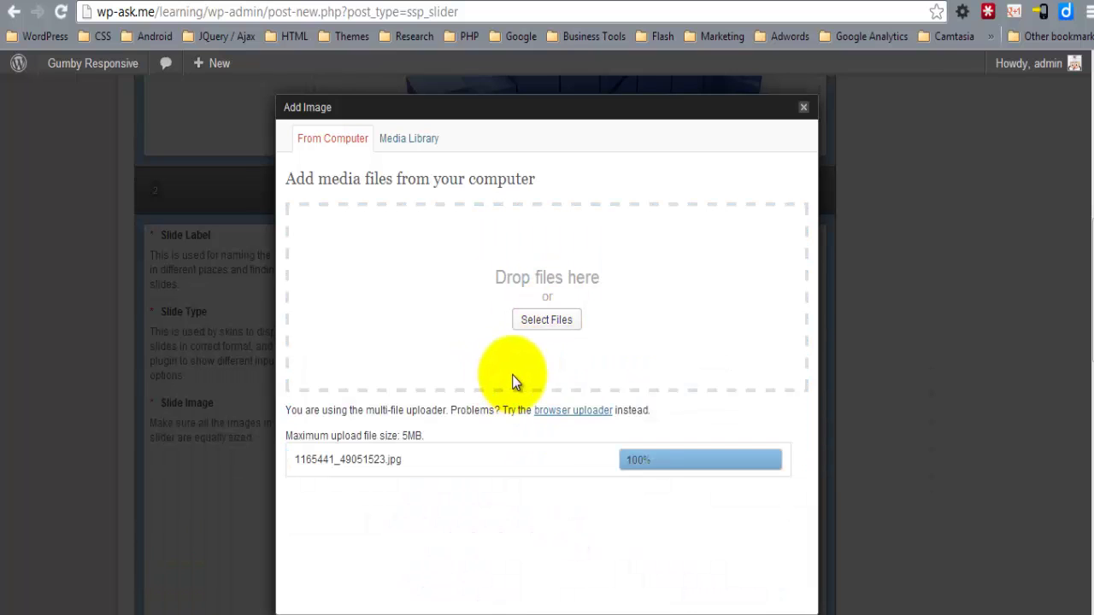
Insert the uploaded 1165441_49051523 image into slide-2 at Full Size (960 × 400).
scroll(649, 388, "down", 5)
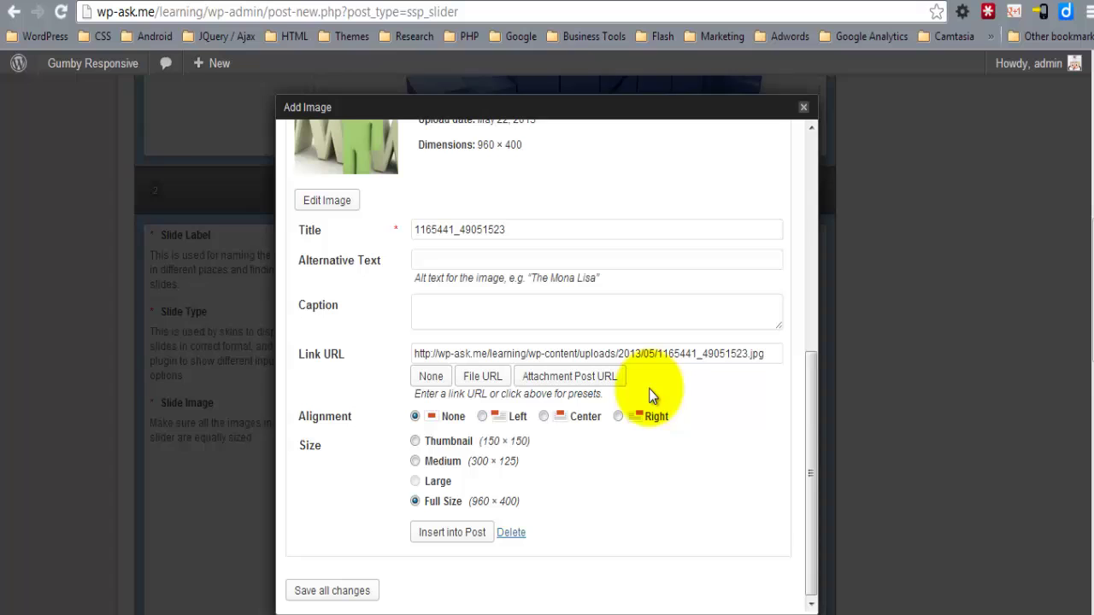
left_click(451, 533)
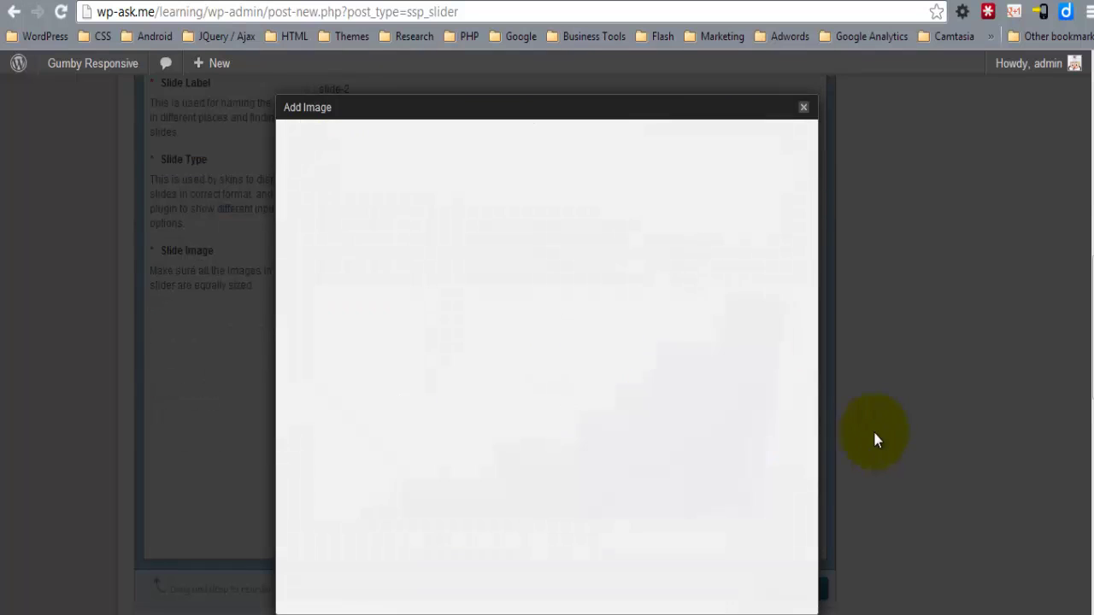
scroll(908, 419, "up", 10)
scroll(905, 412, "down", 4)
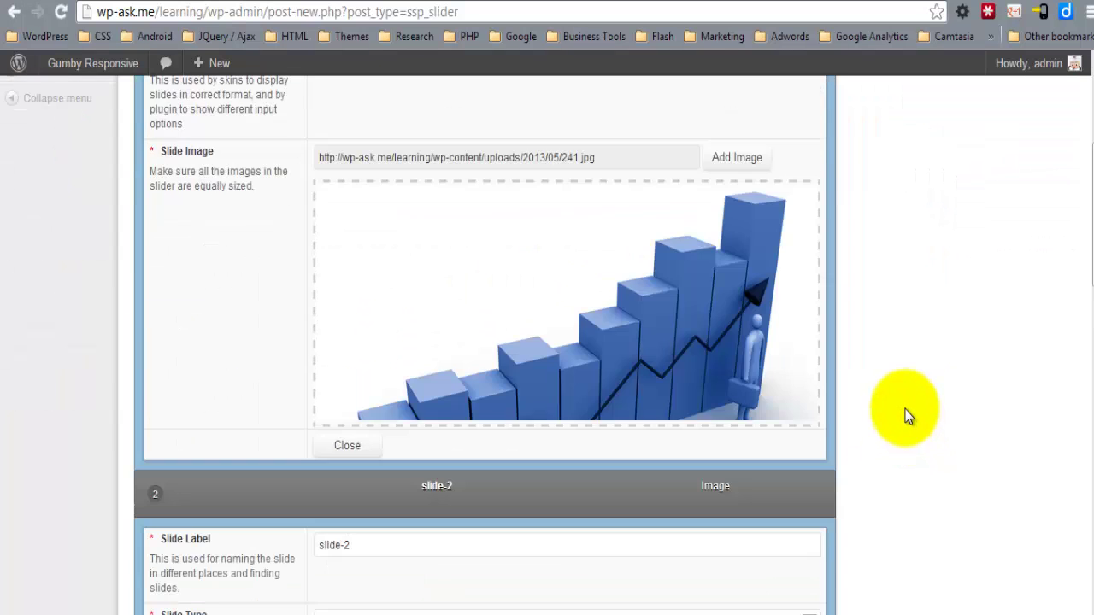
Choose Default Image Skin and the Slide animation in the slider options, and review the remaining size, direction, speed and navigation settings.
scroll(905, 411, "down", 10)
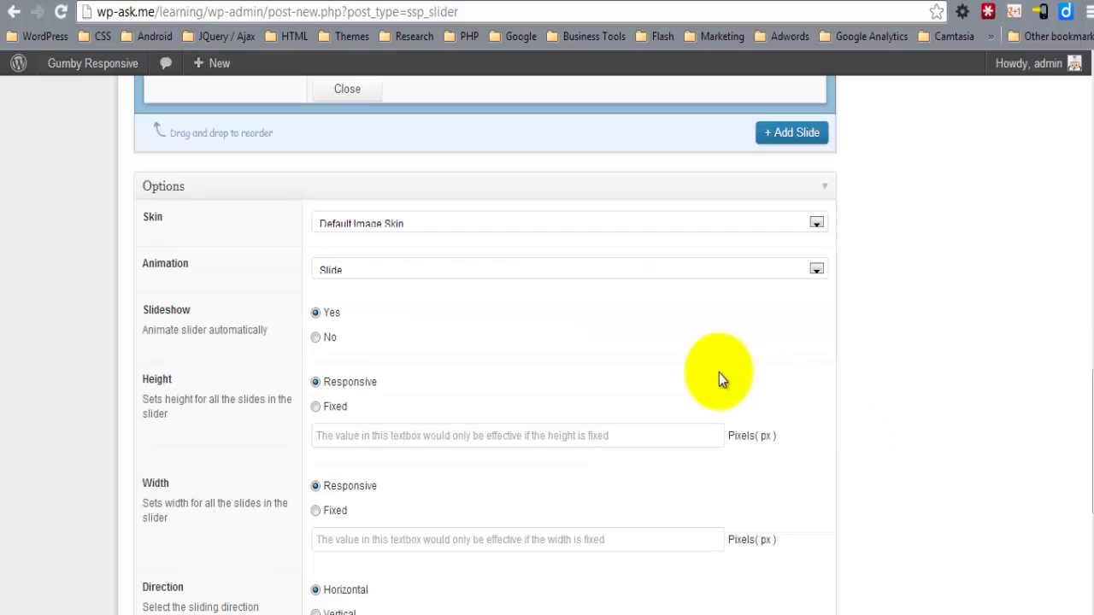
left_click(428, 227)
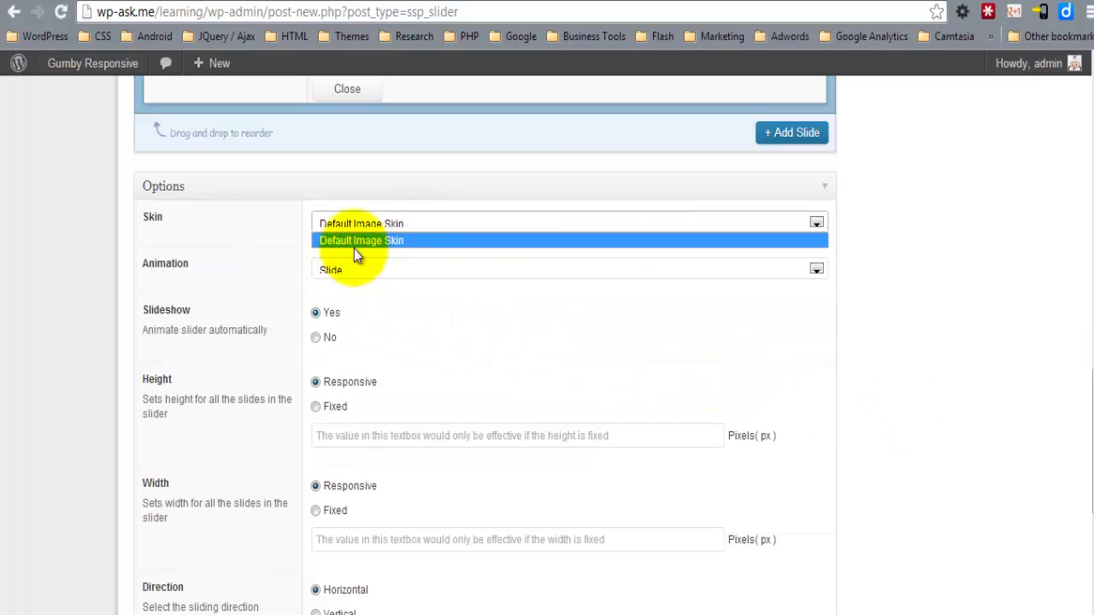
left_click(609, 222)
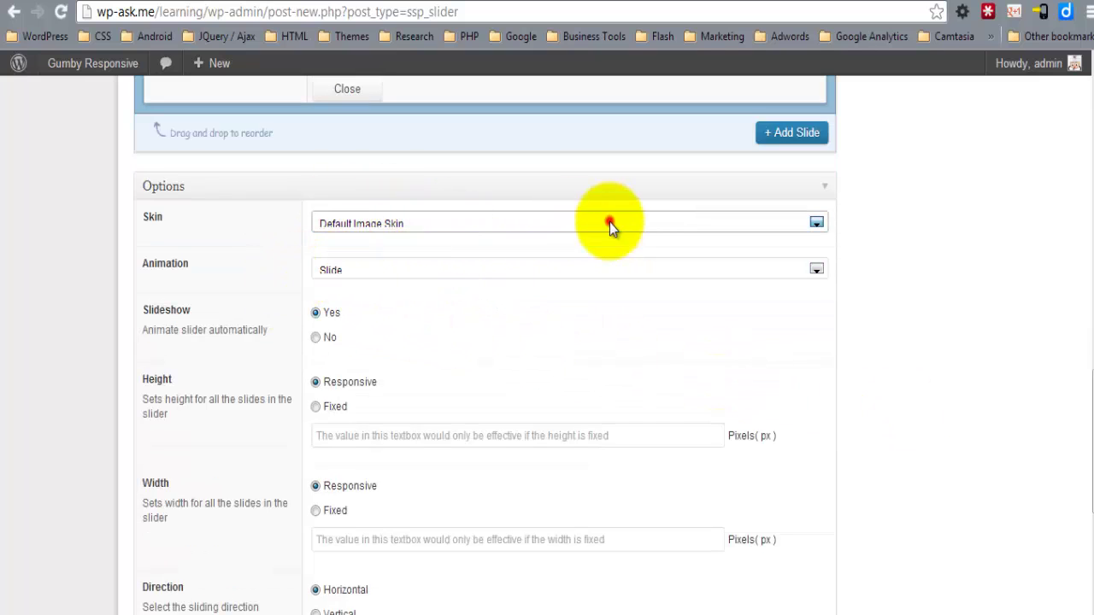
left_click(360, 269)
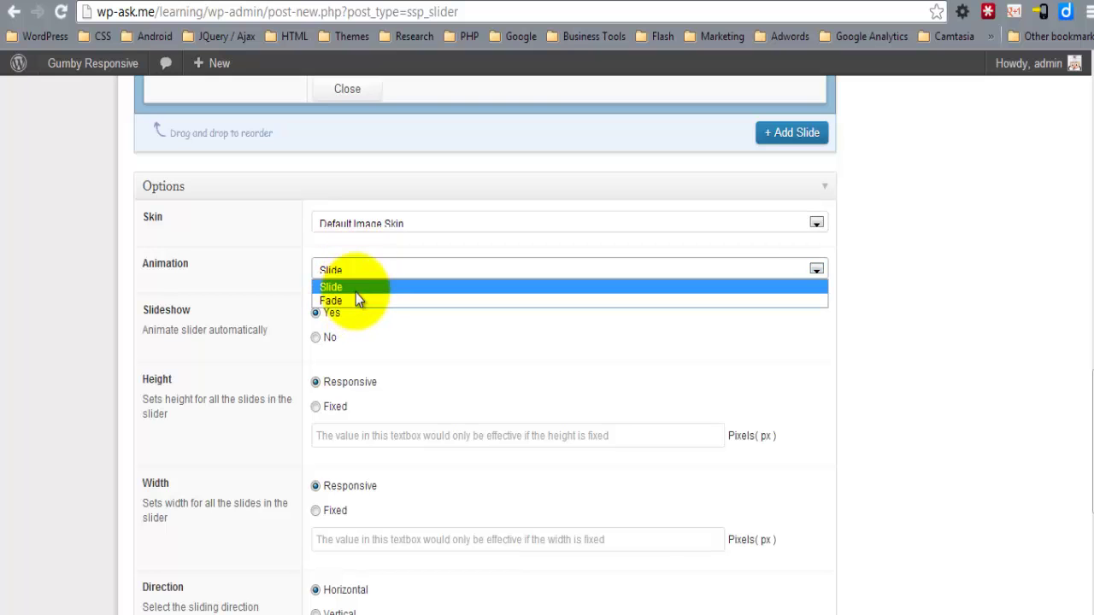
left_click(355, 288)
scroll(436, 367, "down", 2)
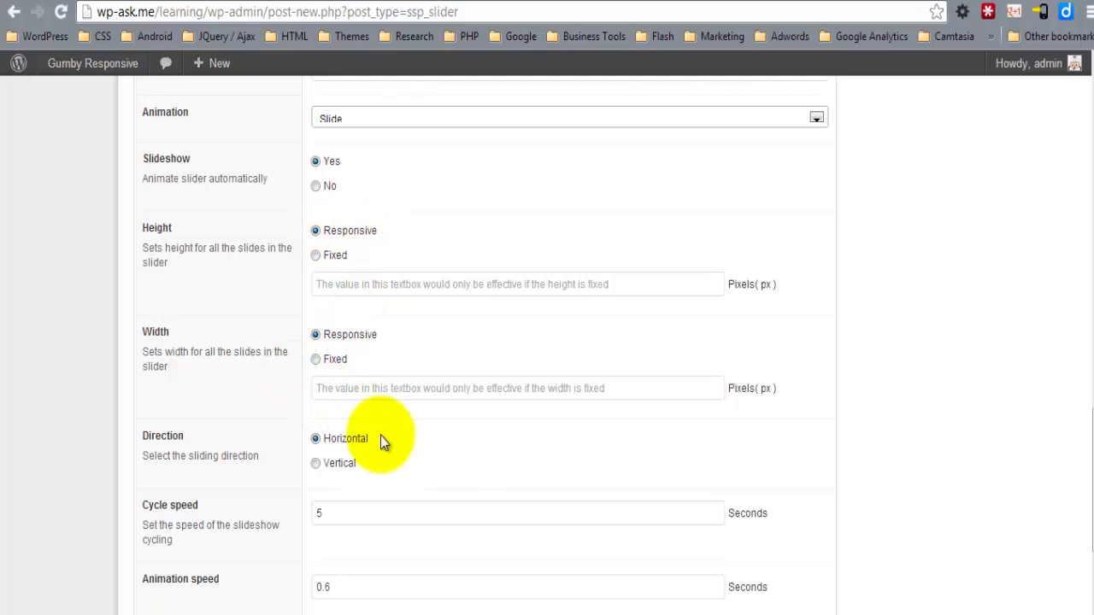
scroll(478, 401, "down", 2)
scroll(430, 388, "down", 2)
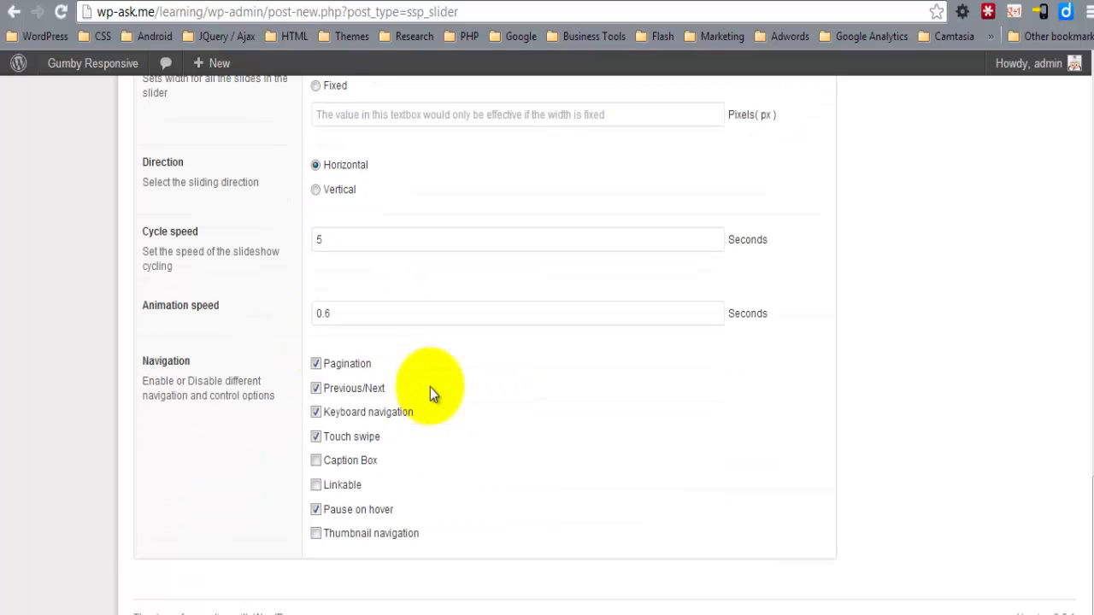
Create the Home Page slider and copy its shortcode.
scroll(687, 469, "up", 15)
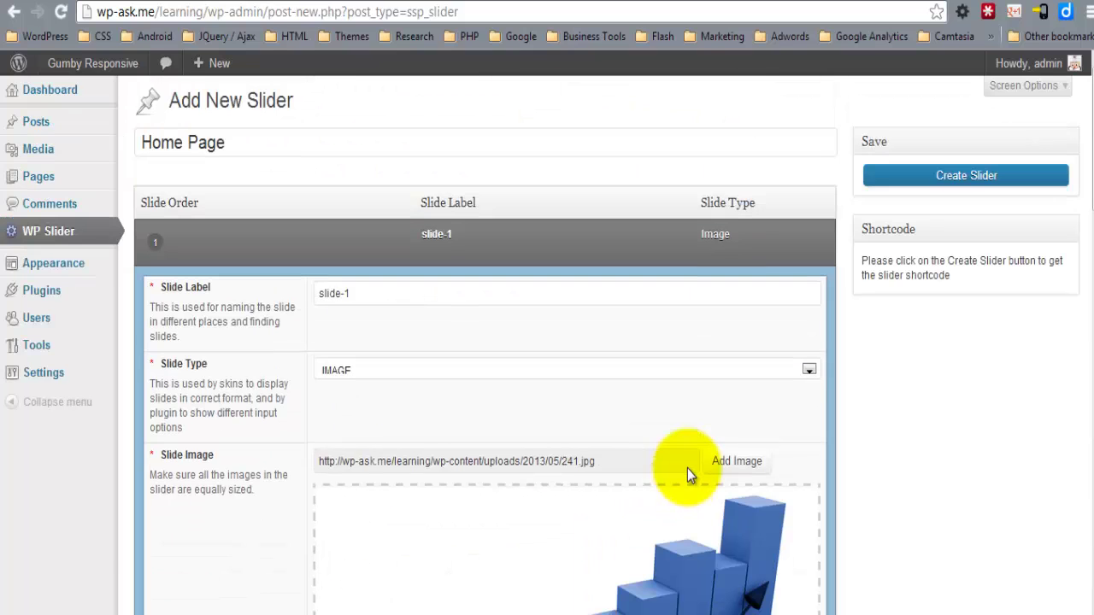
left_click(948, 174)
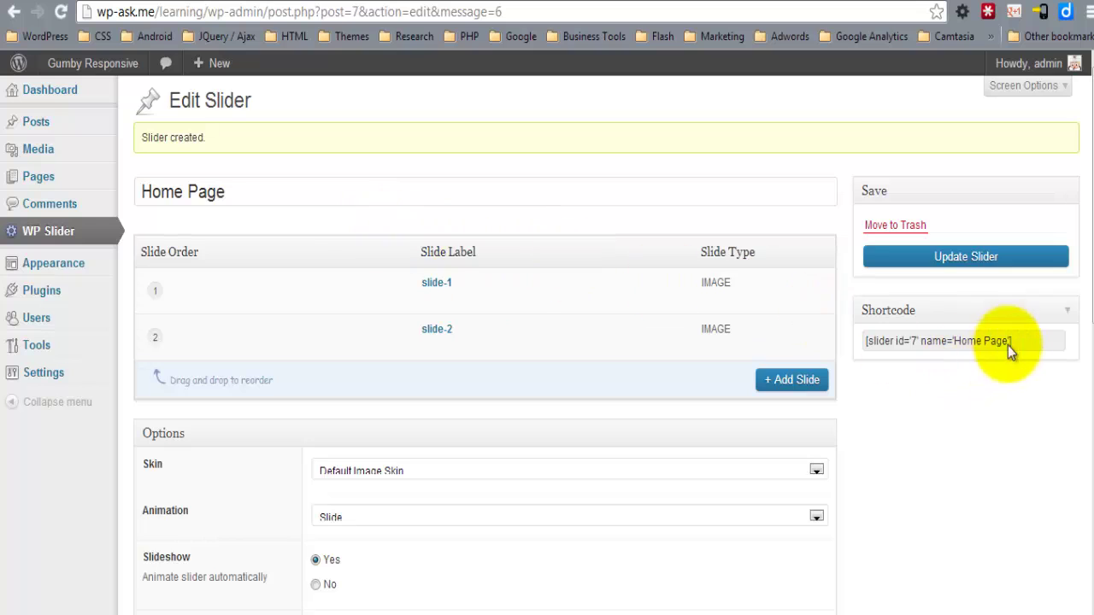
left_click_drag(1013, 344, 867, 344)
right_click(867, 343)
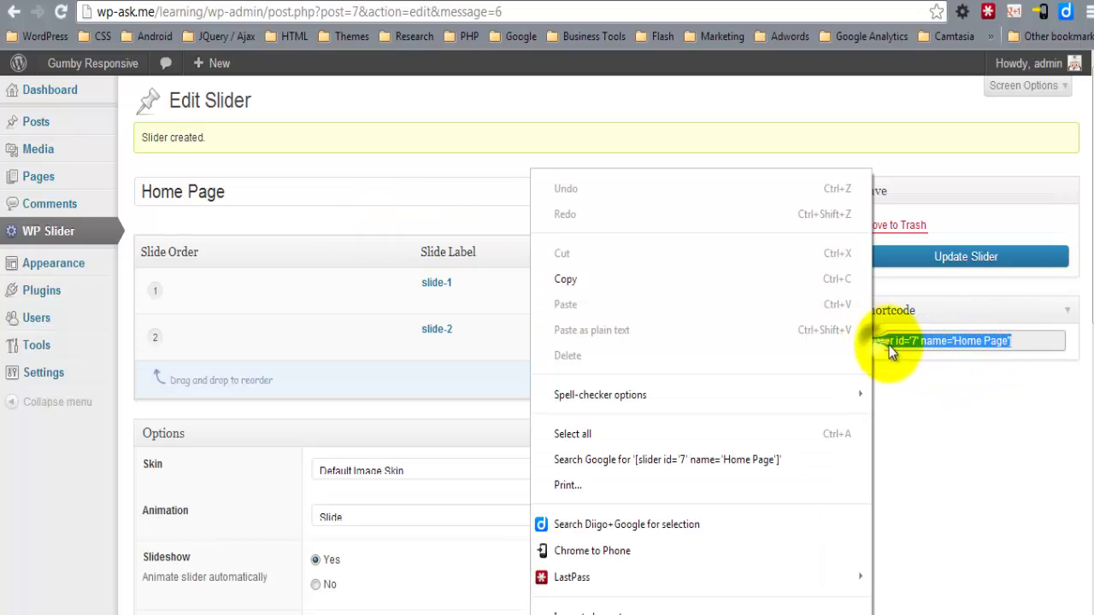
left_click(622, 275)
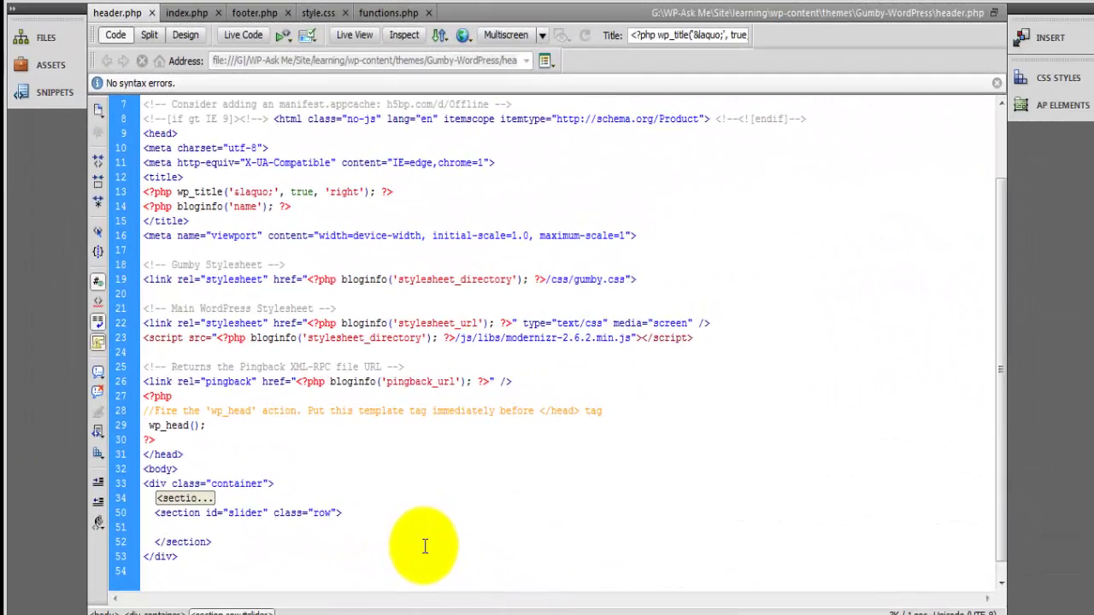
In Dreamweaver, echo the copied slider shortcode through do_shortcode() inside the slider section of header.php and save the file.
type("<?php echo do_shortcode(\"")
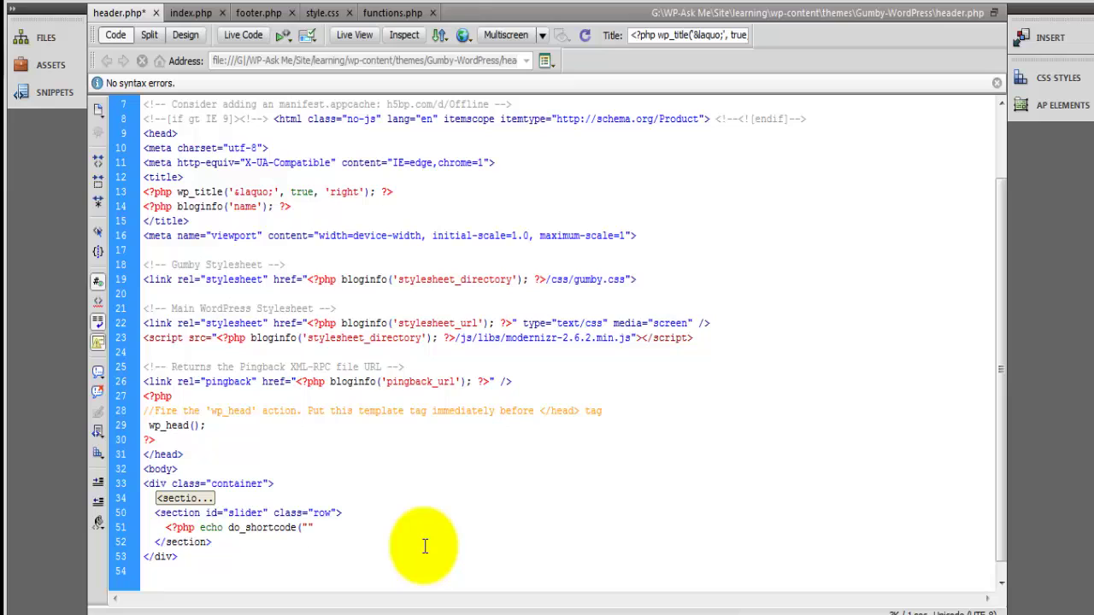
key("ctrl+v")
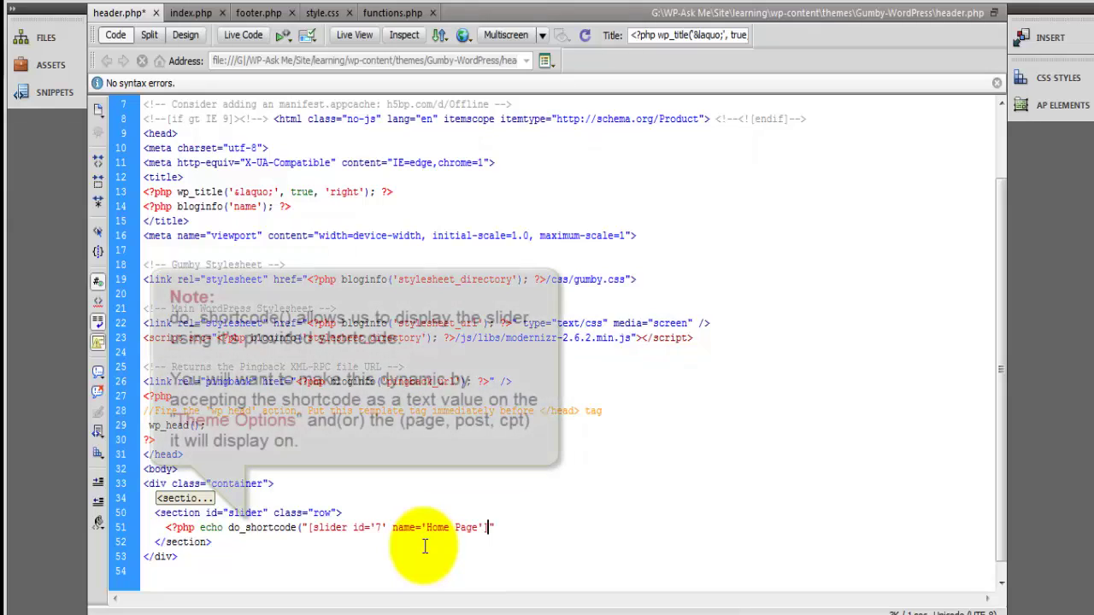
type("); ?>")
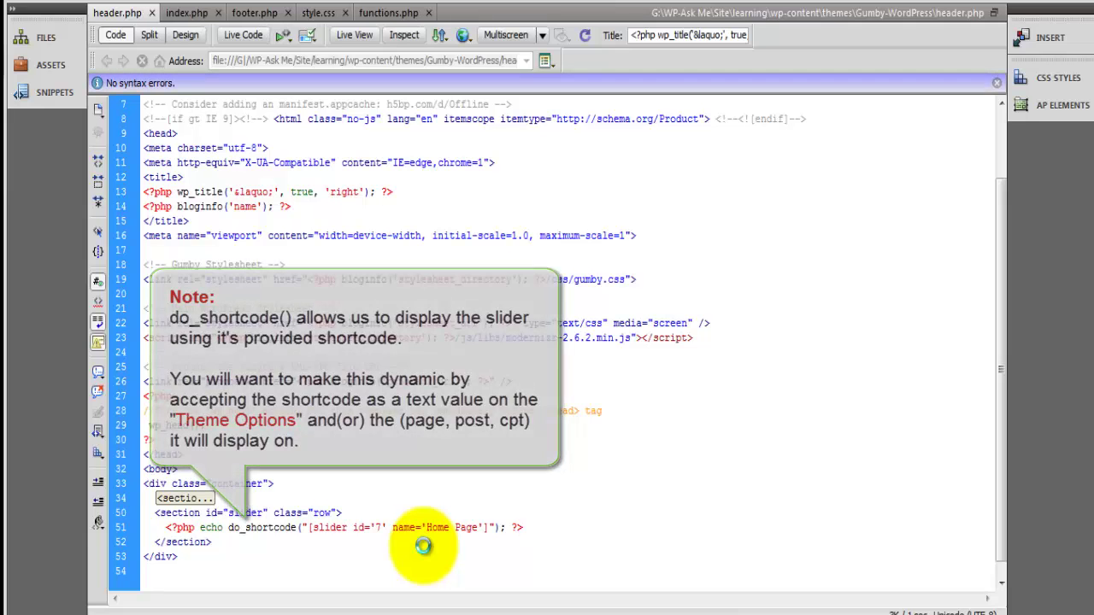
key("ctrl+s")
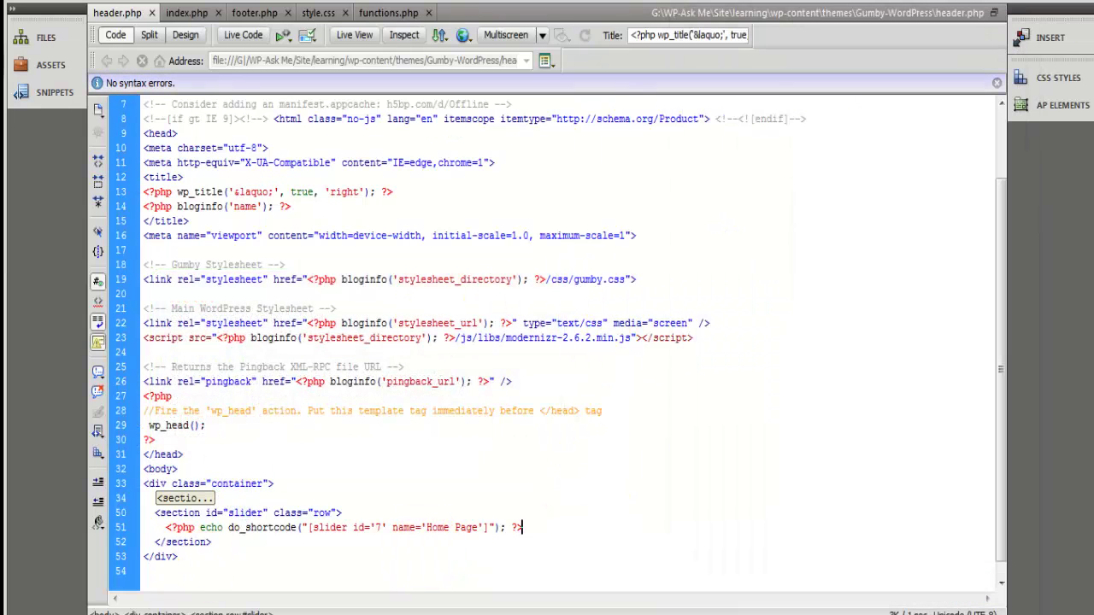
Switch to the browser, reload the site's home page and resize the window to check the slider's responsive layout.
left_click(310, 575)
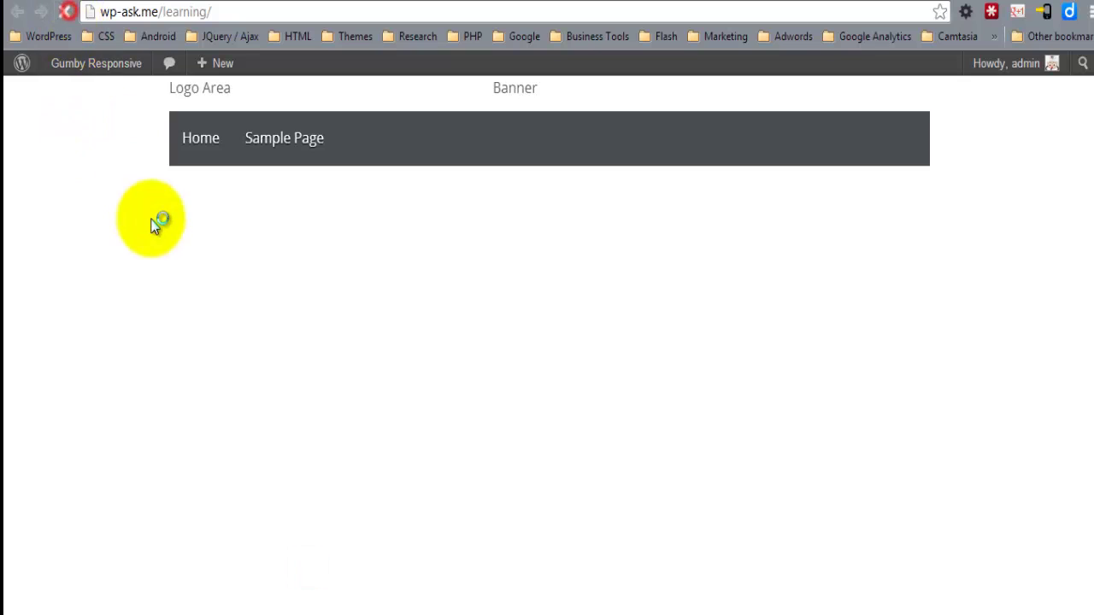
key("F5")
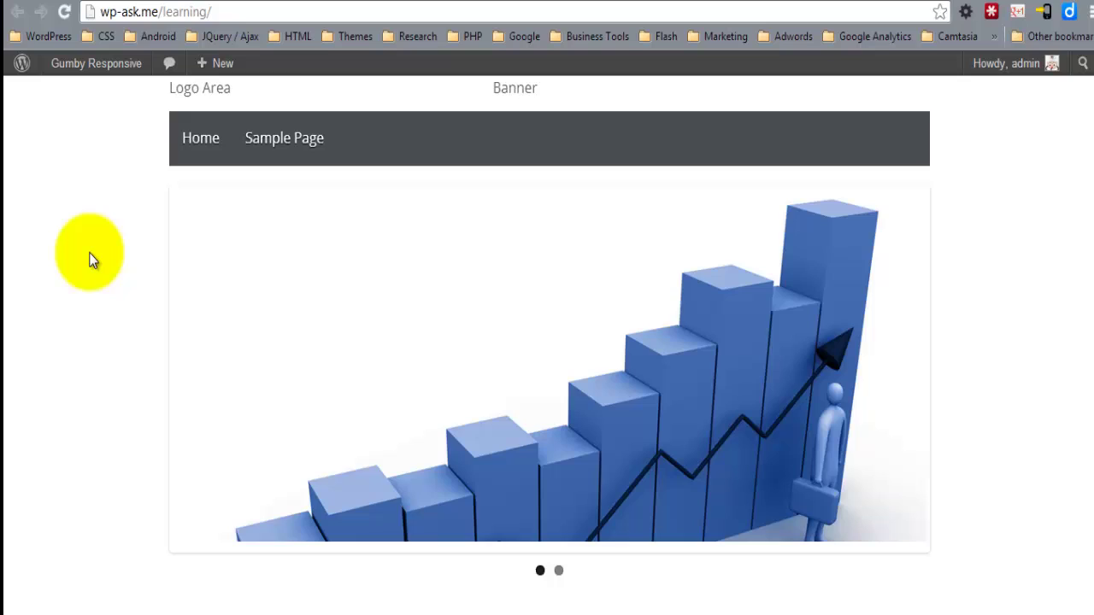
left_click(1060, 7)
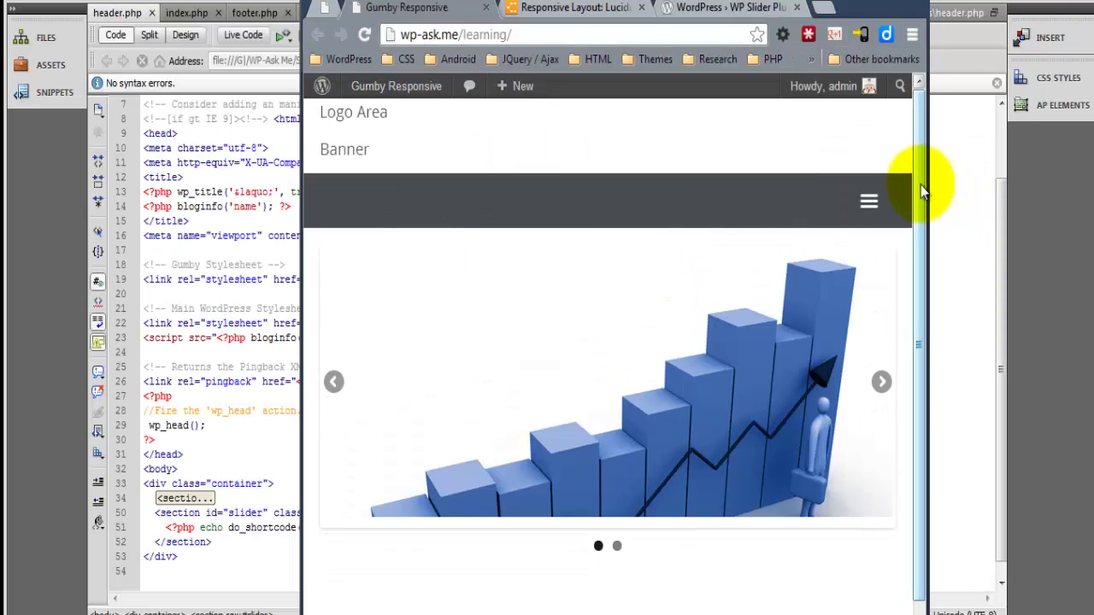
left_click_drag(926, 161, 952, 165)
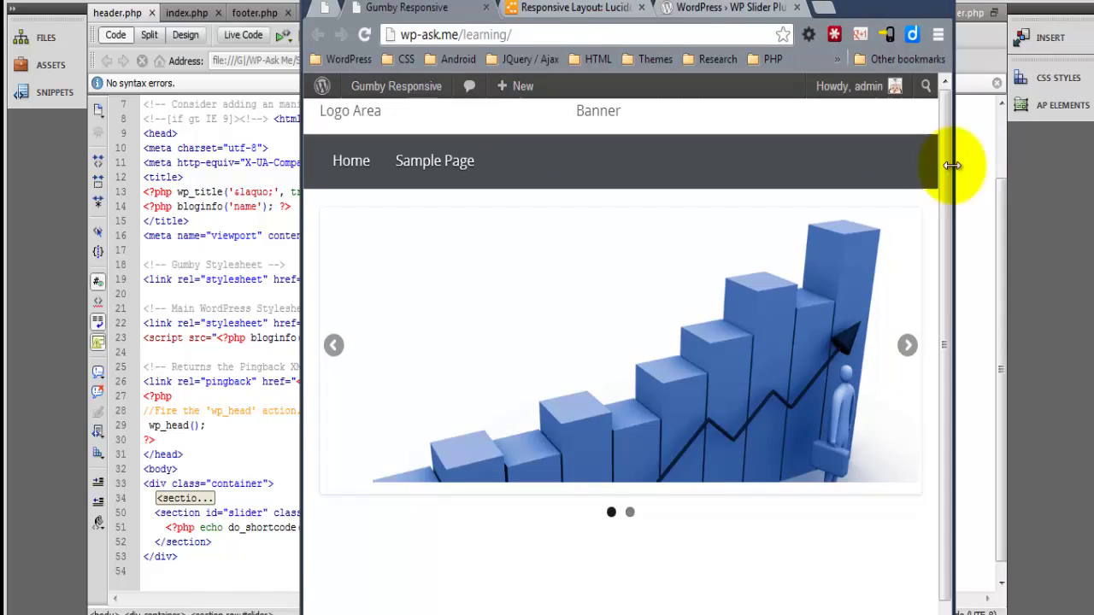